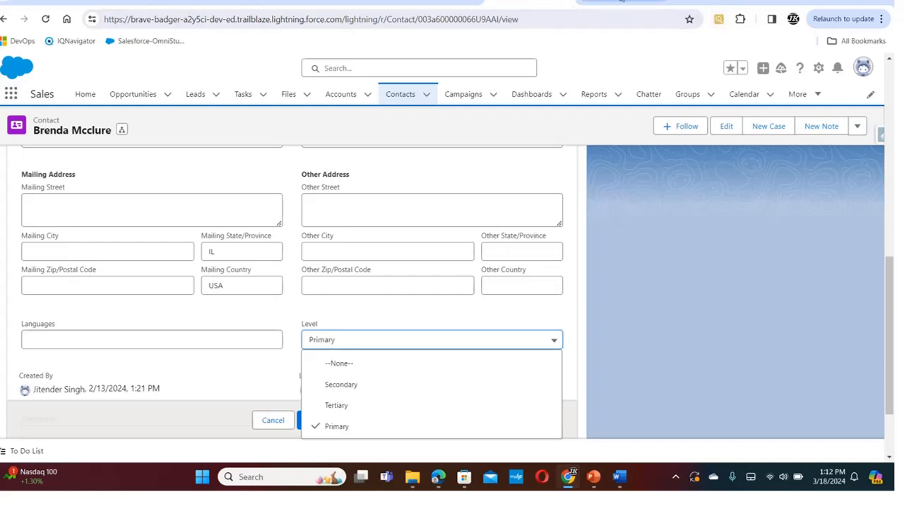
# Create a new Record-Triggered Flow from the Flows list in Setup
pyautogui.click(622, 2)
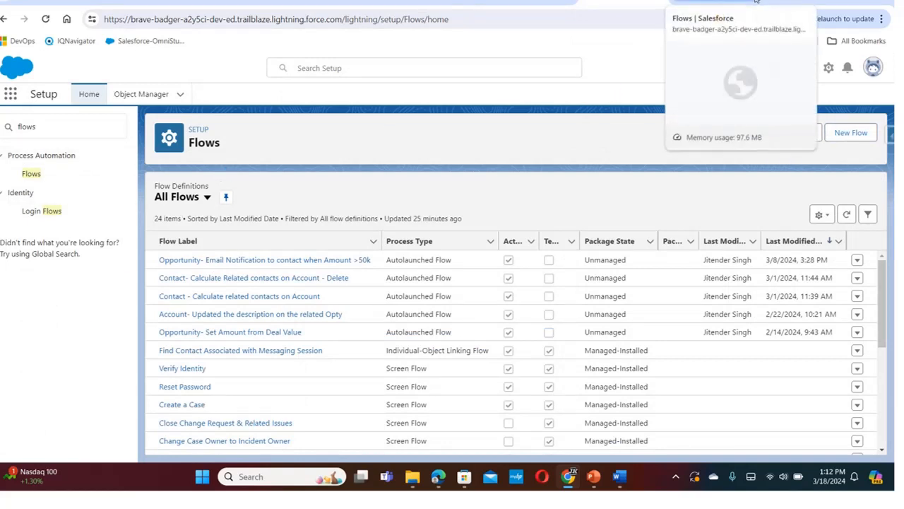
pyautogui.click(849, 133)
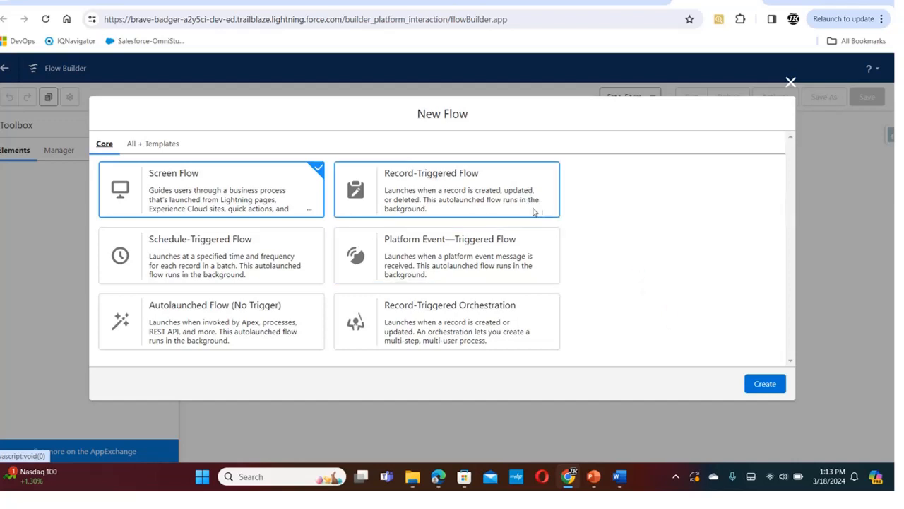
pyautogui.click(503, 204)
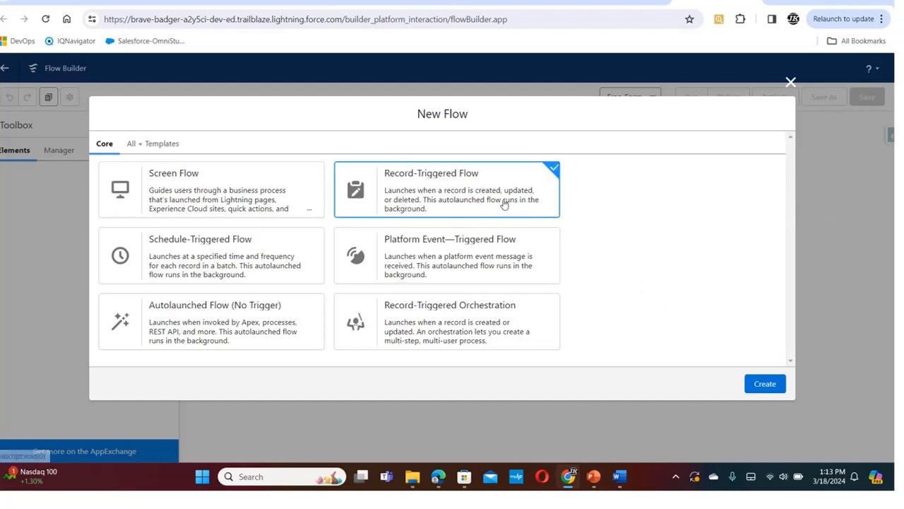
pyautogui.click(765, 383)
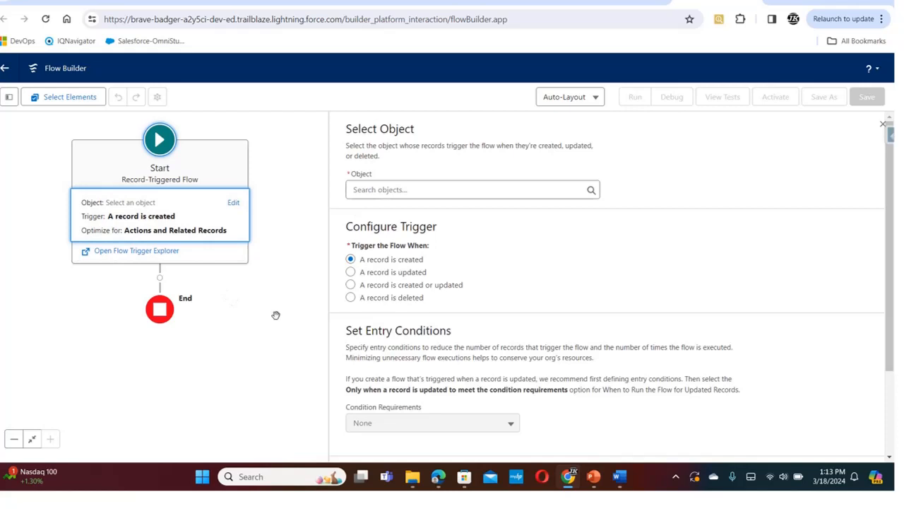
# Set the flow's triggering object to Contact and have it trigger when a record is created or updated
pyautogui.click(459, 191)
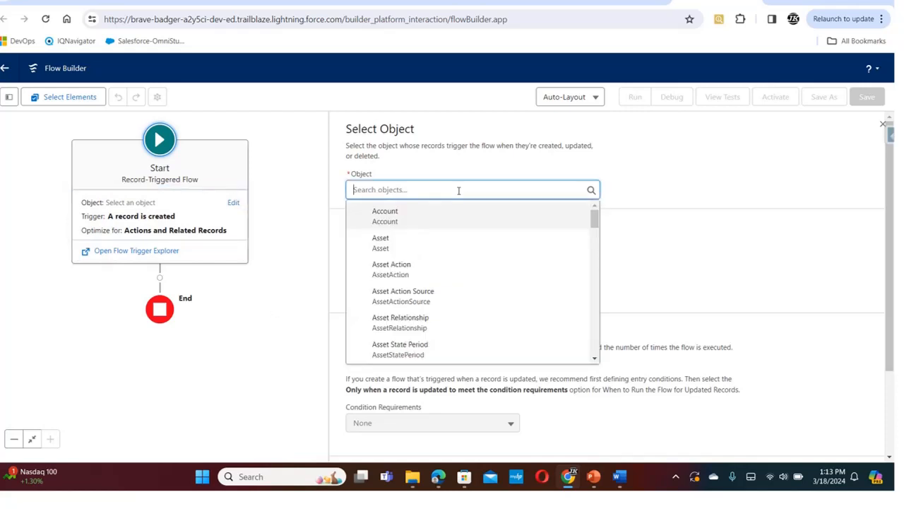
pyautogui.write('contact')
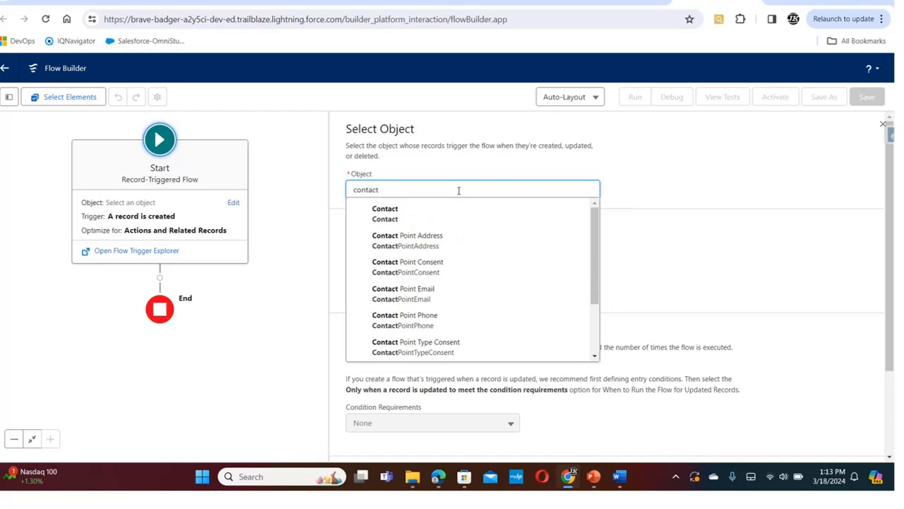
pyautogui.click(414, 209)
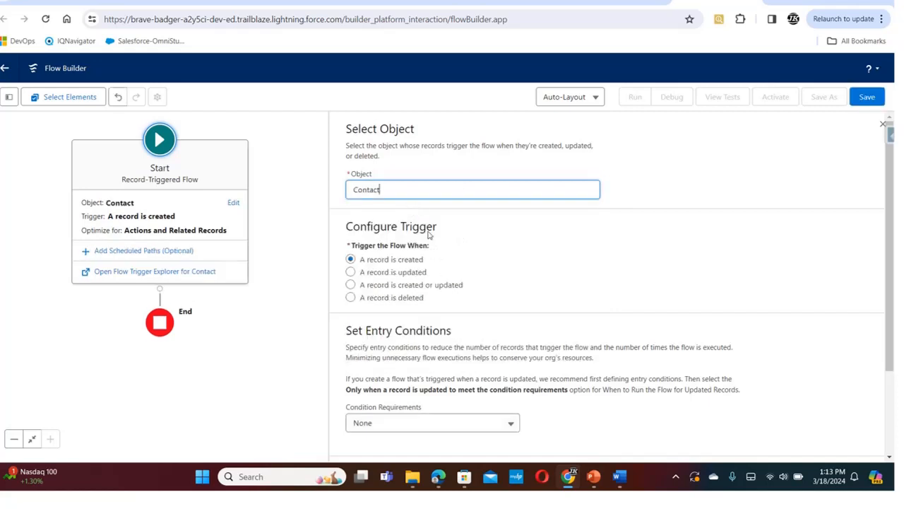
pyautogui.click(351, 284)
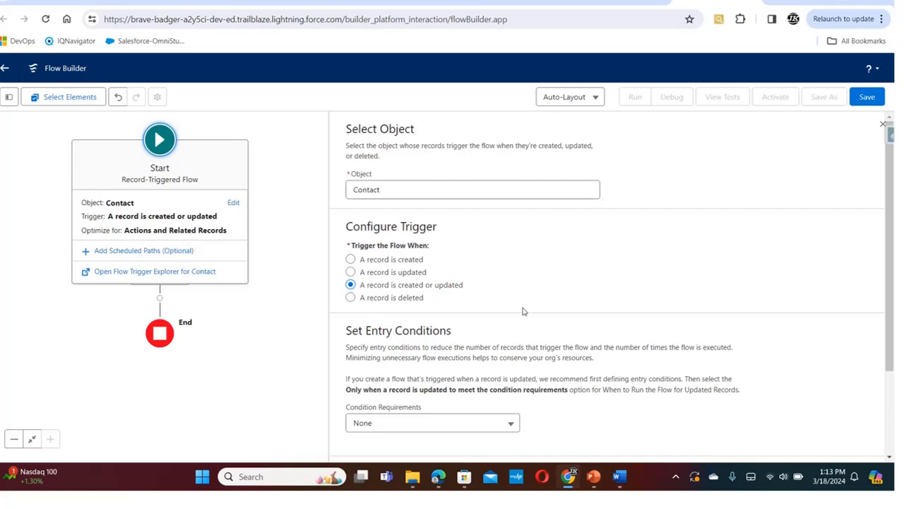
# Set the entry conditions to All Conditions Are Met (AND), requiring Level__c Equals Primary
pyautogui.scroll(-3, 855, 314)
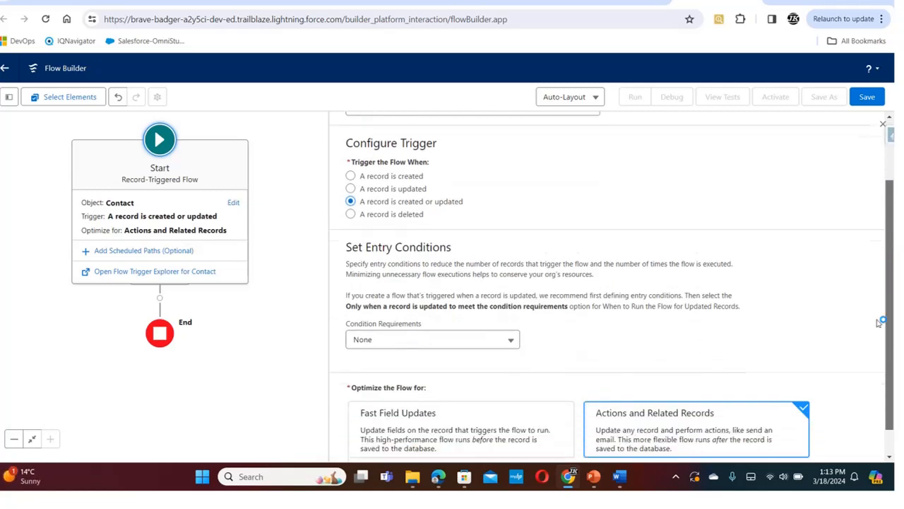
pyautogui.click(509, 330)
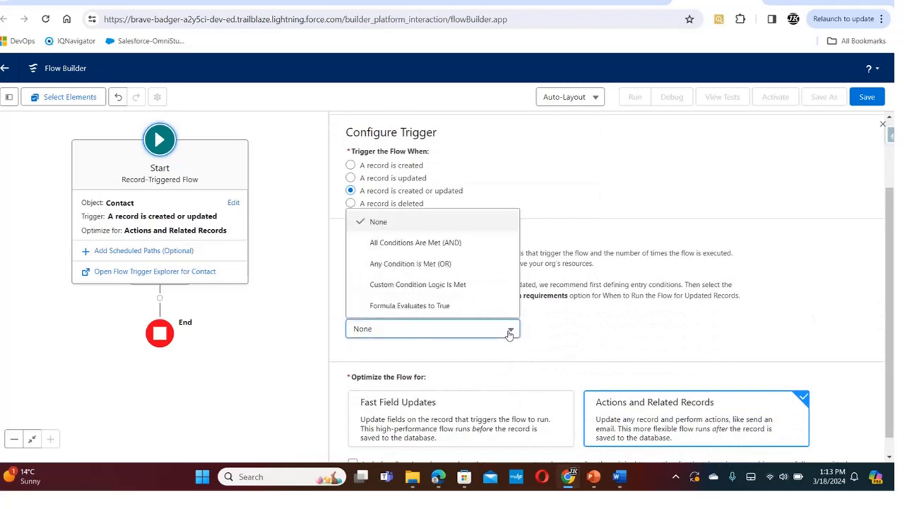
pyautogui.click(463, 250)
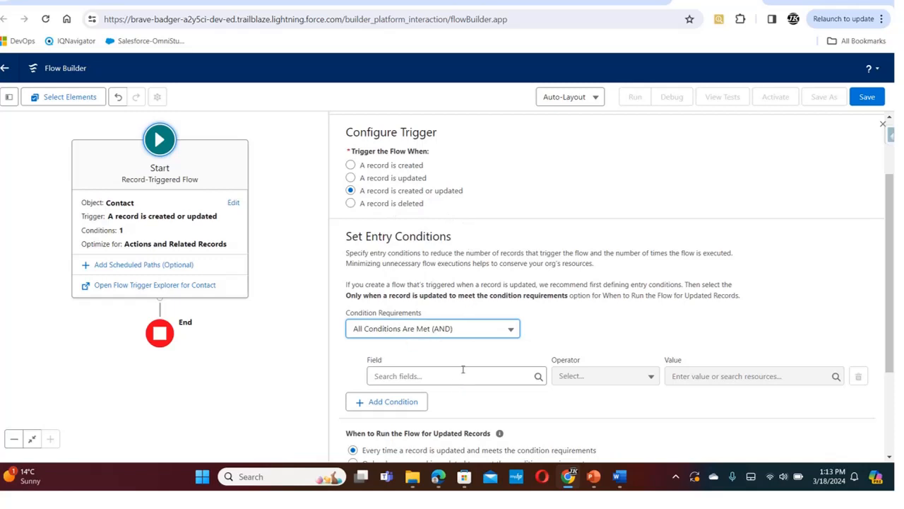
pyautogui.click(420, 378)
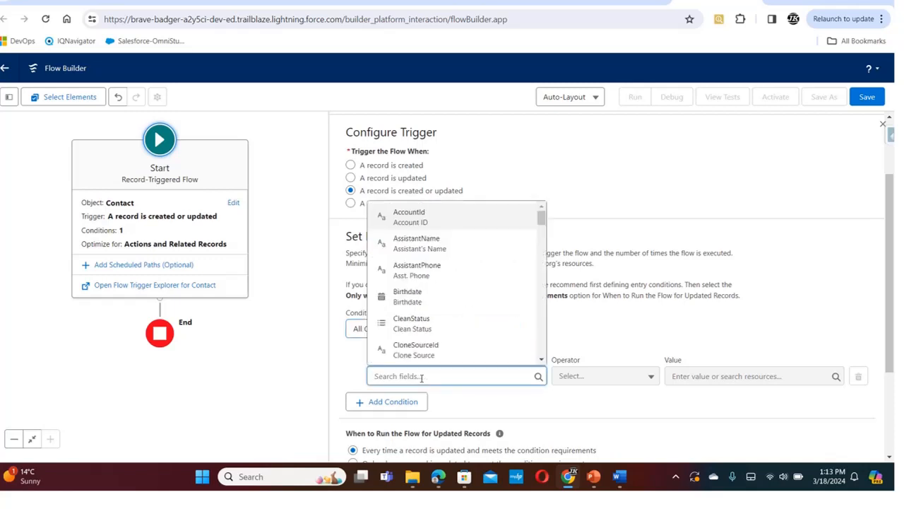
pyautogui.write('leve')
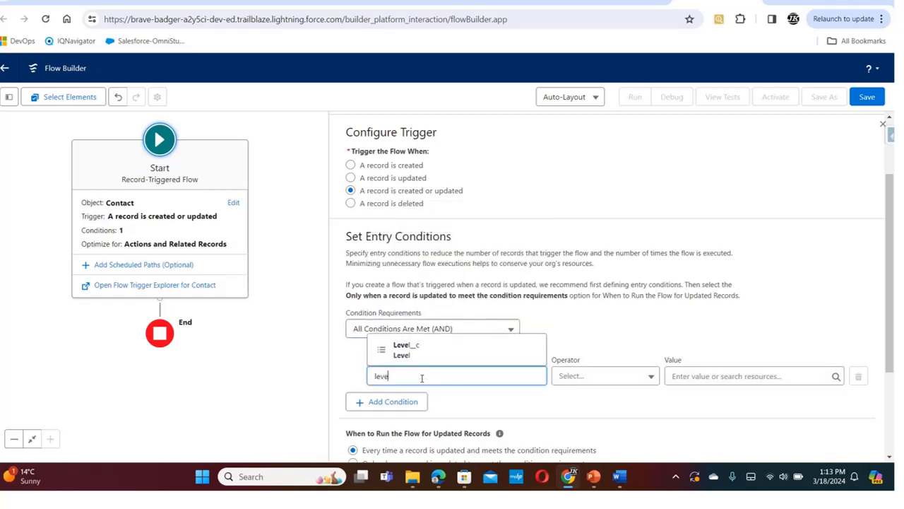
pyautogui.click(419, 357)
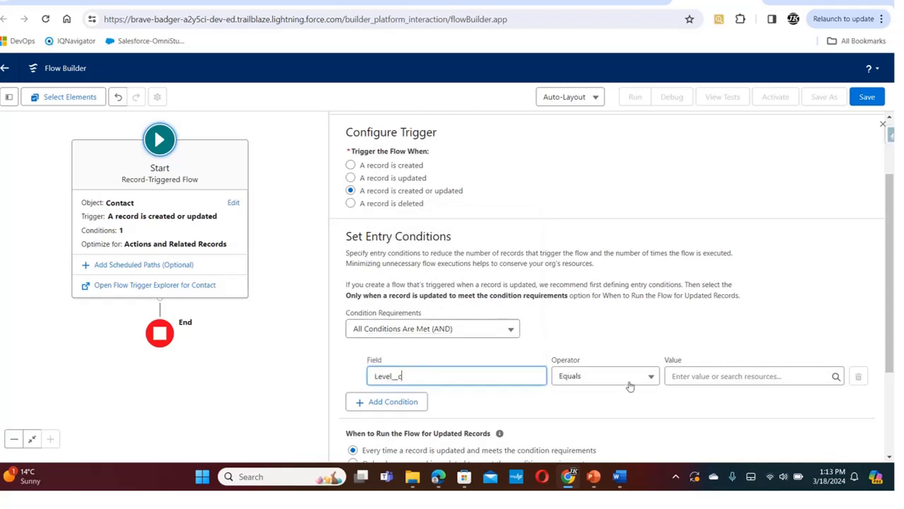
pyautogui.click(722, 376)
pyautogui.write('primary')
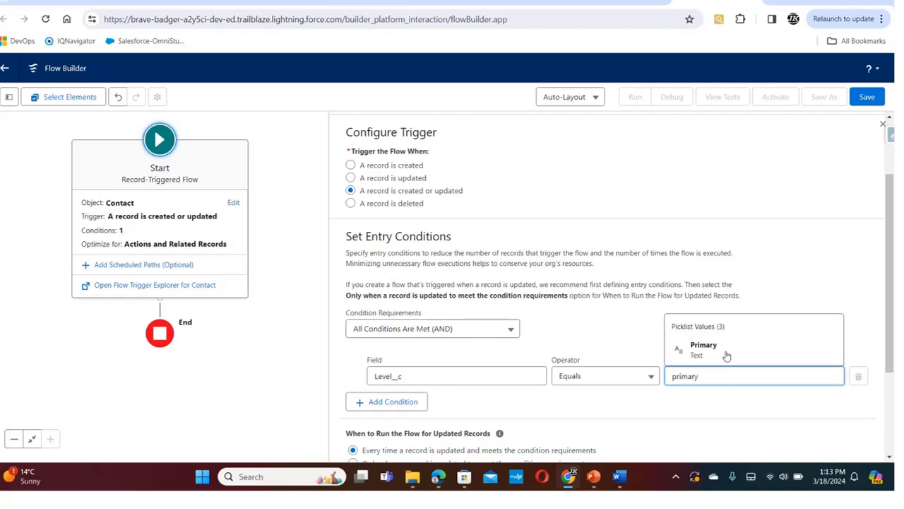
pyautogui.click(727, 350)
# Run the flow only when a record is updated to meet the condition requirements, and optimize it for Fast Field Updates
pyautogui.moveTo(888, 283); pyautogui.dragTo(870, 368)
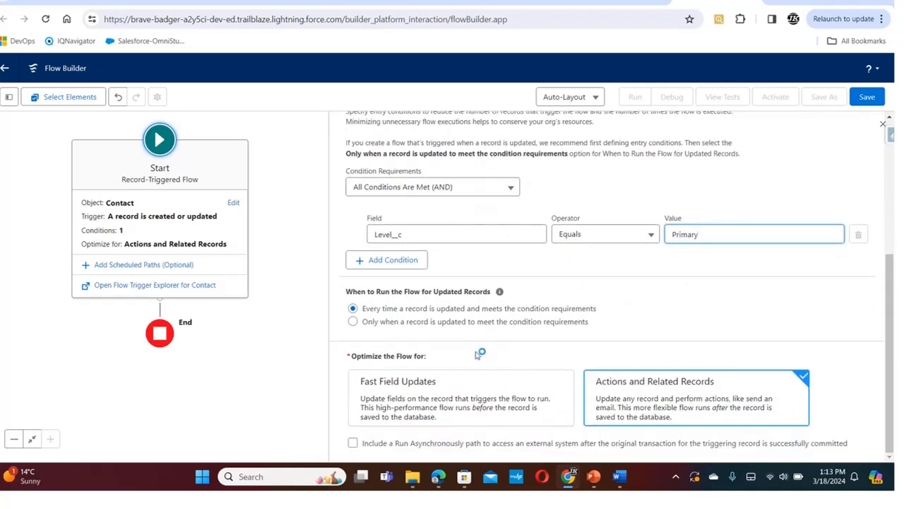
pyautogui.click(353, 321)
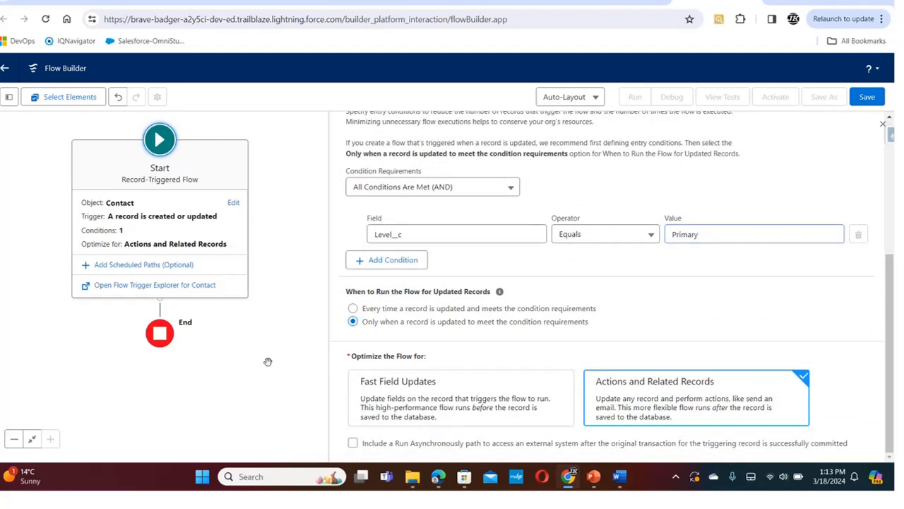
pyautogui.click(400, 400)
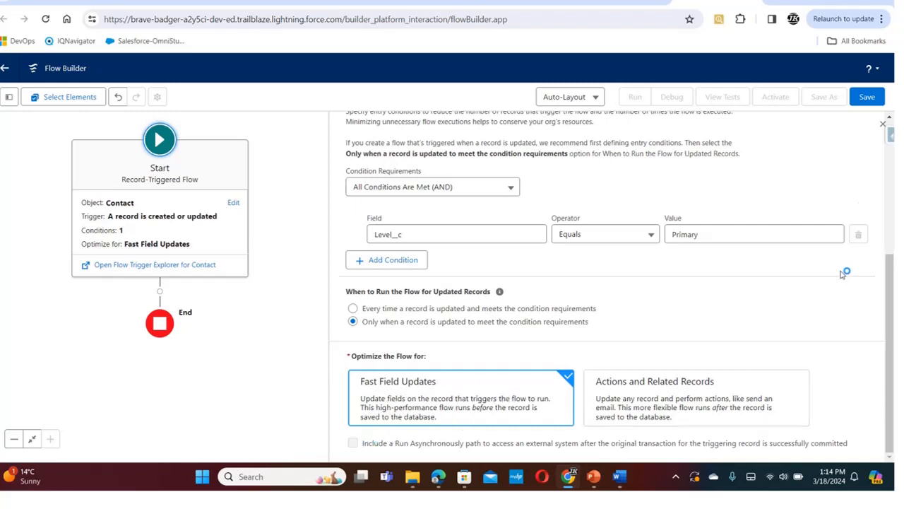
# Save the flow with the label "Contact- Primary flag check on the contact record"
pyautogui.click(863, 99)
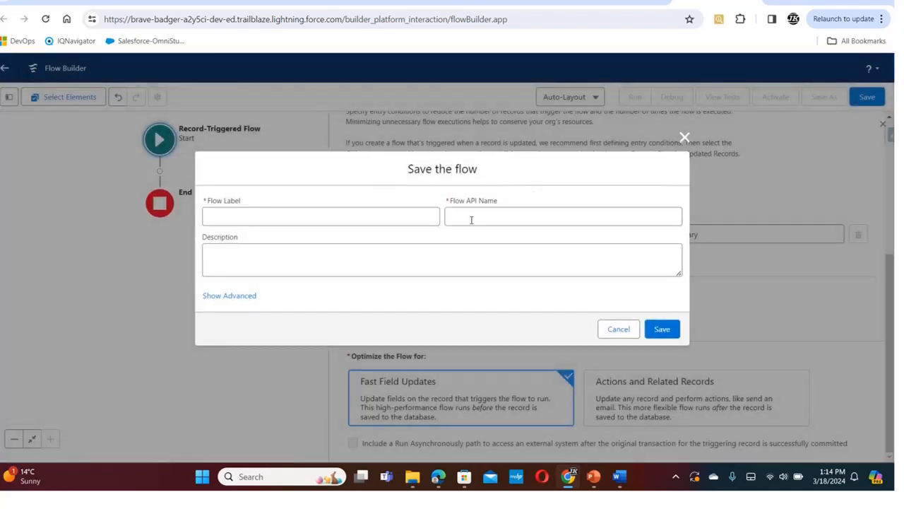
pyautogui.click(314, 213)
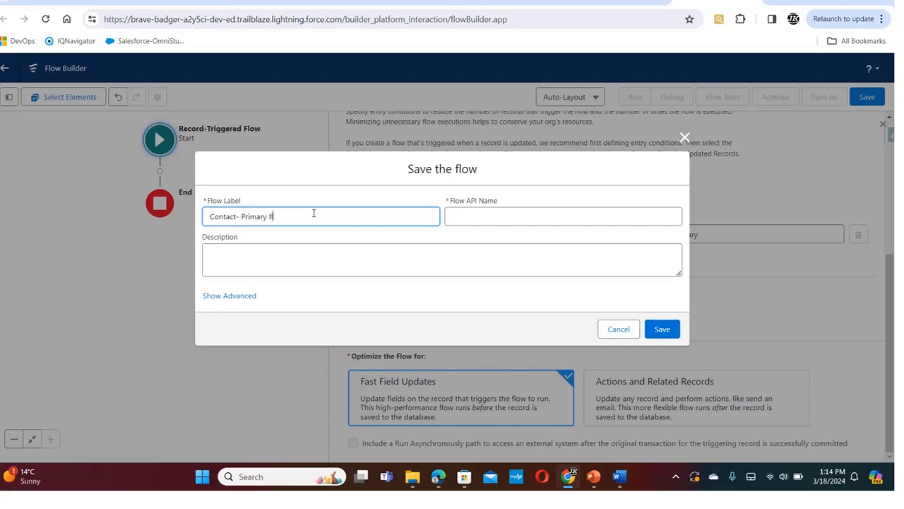
pyautogui.write('g check on the contact re')
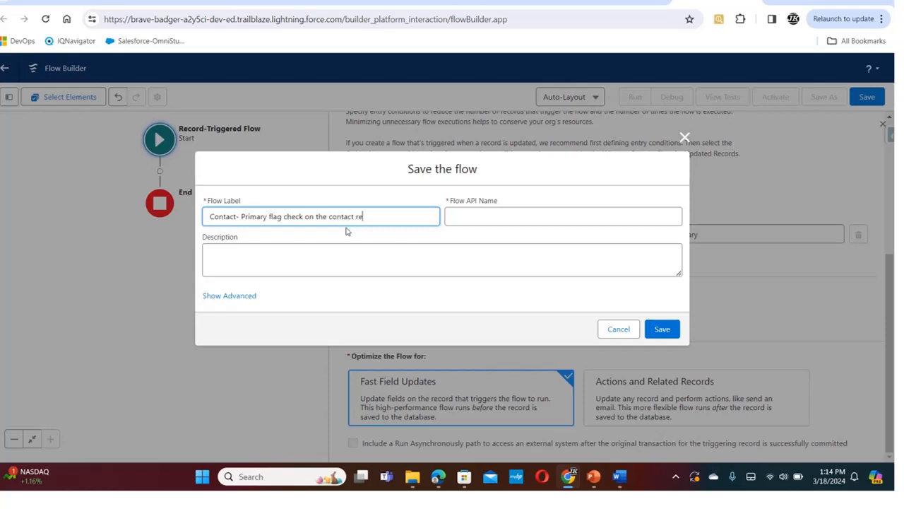
pyautogui.write('rd')
pyautogui.click(501, 216)
pyautogui.click(662, 329)
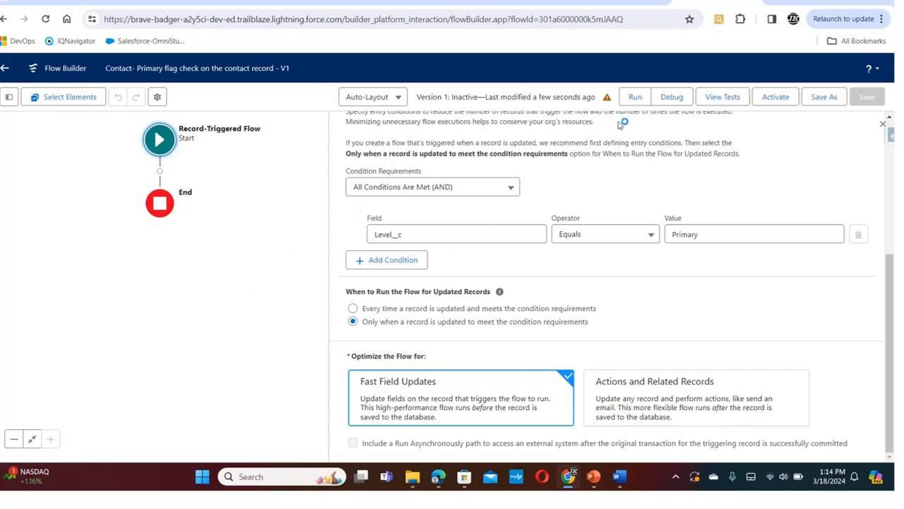
# Review the saved flow's list of outstanding issues and close it
pyautogui.moveTo(892, 300); pyautogui.dragTo(886, 129)
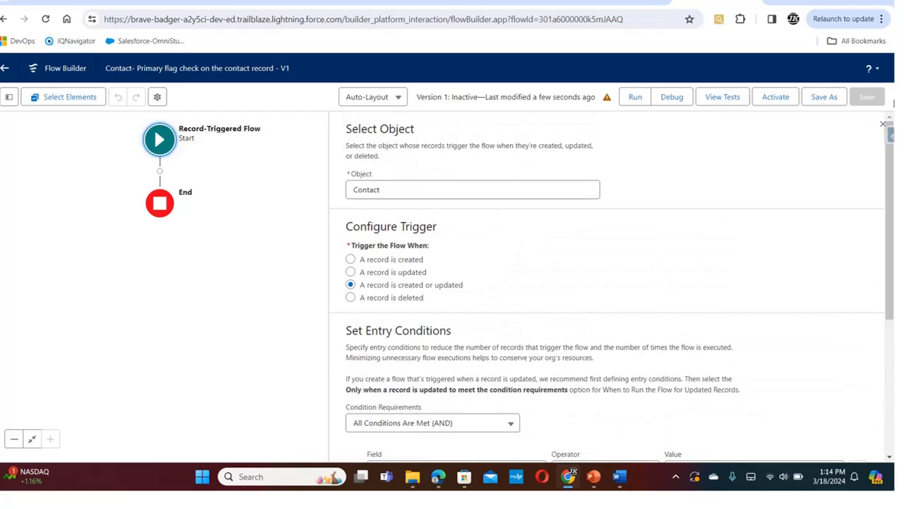
pyautogui.click(607, 98)
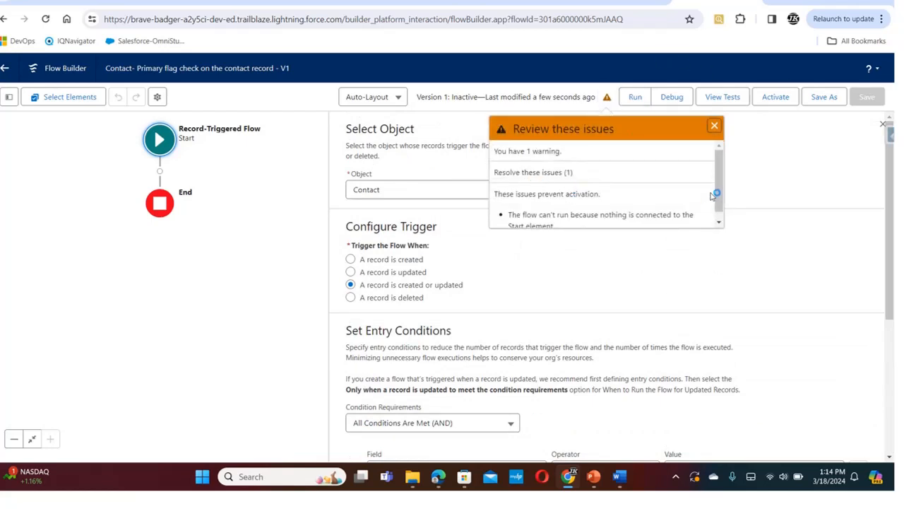
pyautogui.moveTo(718, 190); pyautogui.dragTo(709, 226)
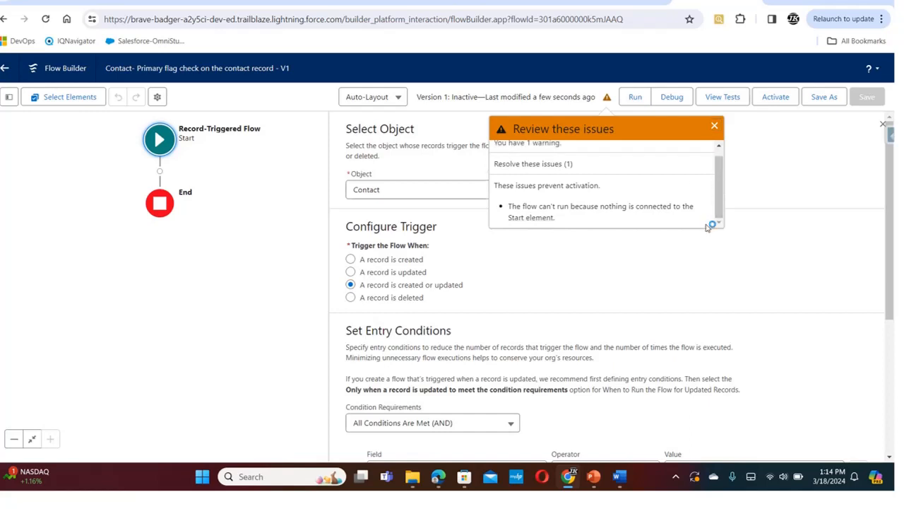
pyautogui.click(714, 128)
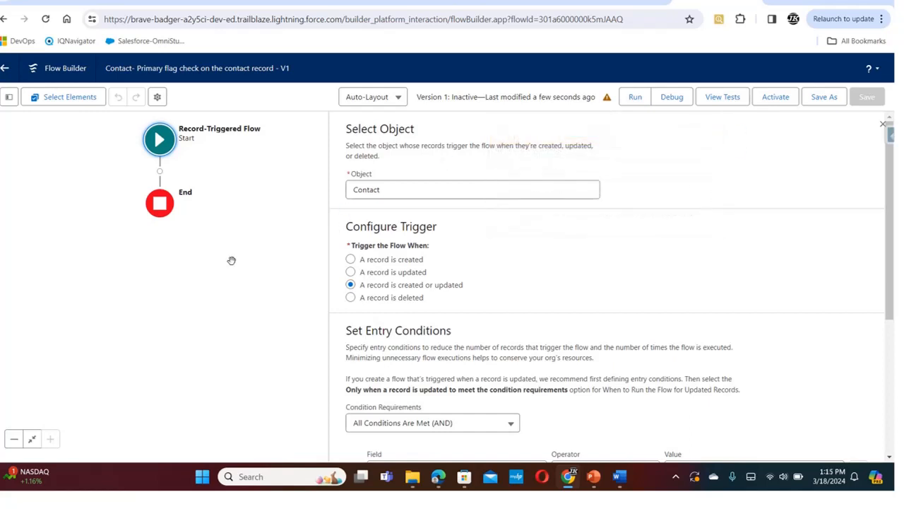
pyautogui.moveTo(890, 236); pyautogui.dragTo(894, 215)
# Add a Get Records element after the start of the flow and label it "Get related contacts"
pyautogui.click(159, 171)
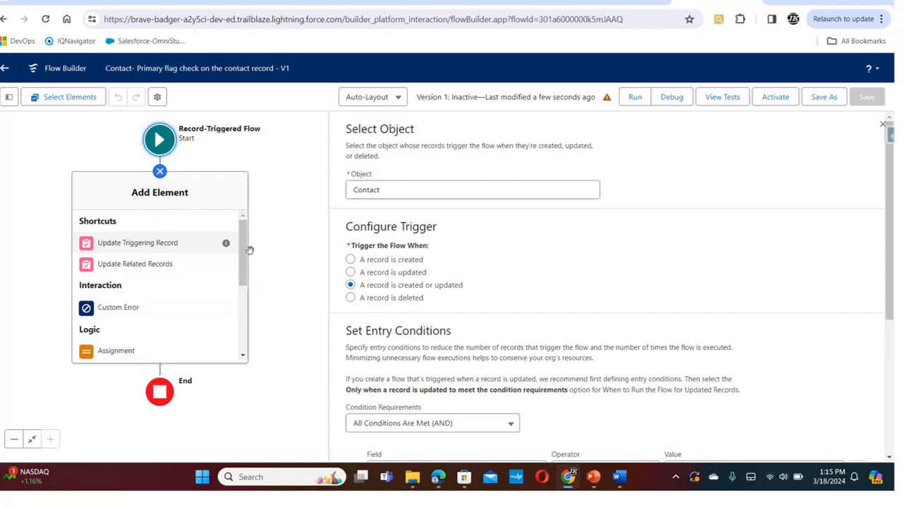
pyautogui.scroll(-5, 228, 331)
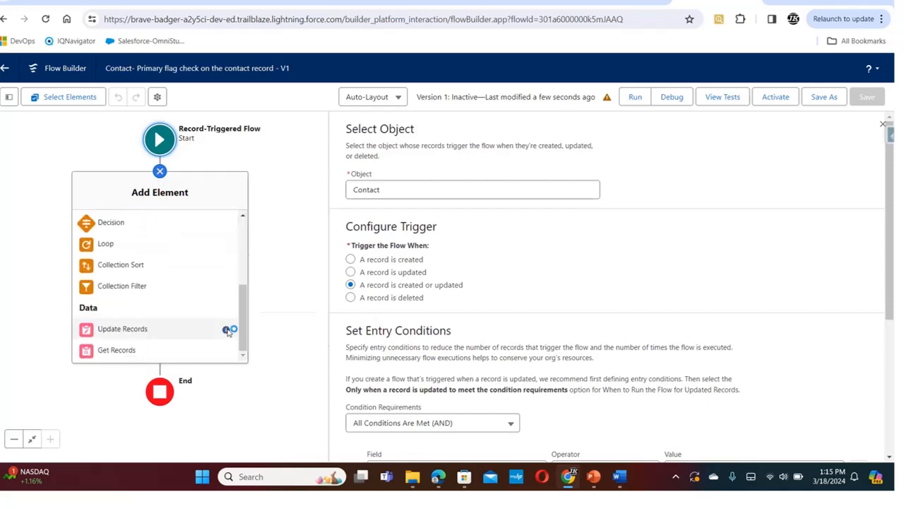
pyautogui.click(110, 354)
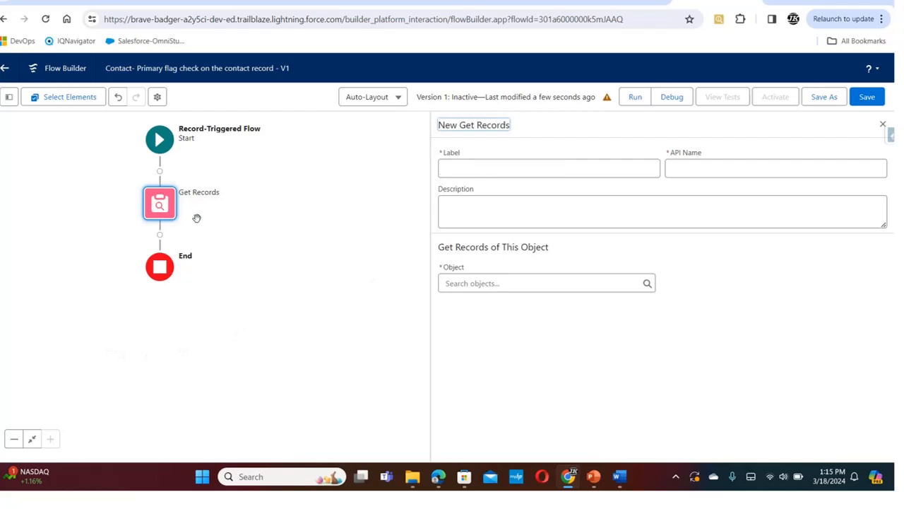
pyautogui.click(539, 164)
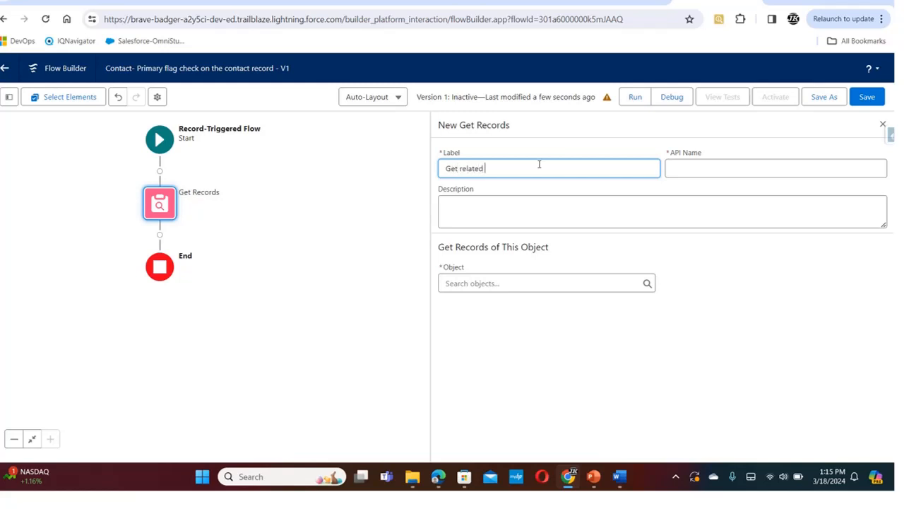
pyautogui.write('Get related contacts')
pyautogui.click(759, 165)
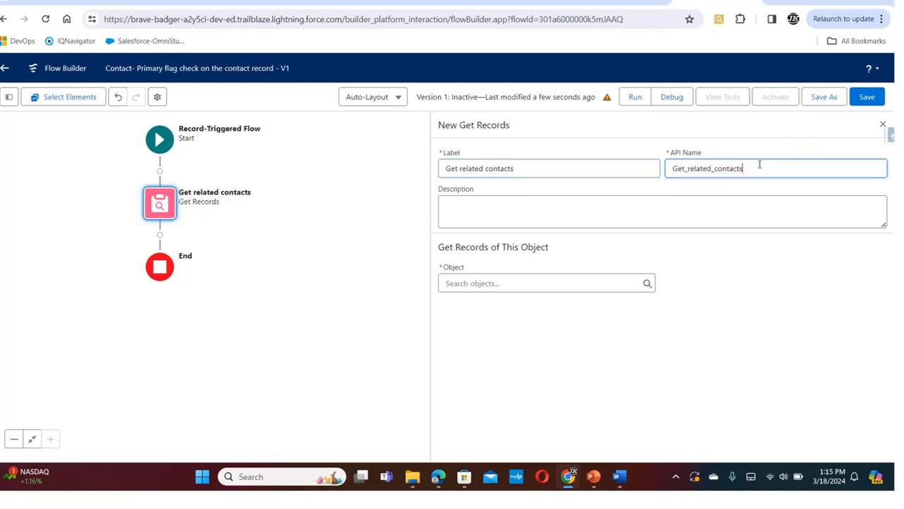
# Set the object of the Get related contacts element to Contact
pyautogui.click(571, 280)
pyautogui.write('co')
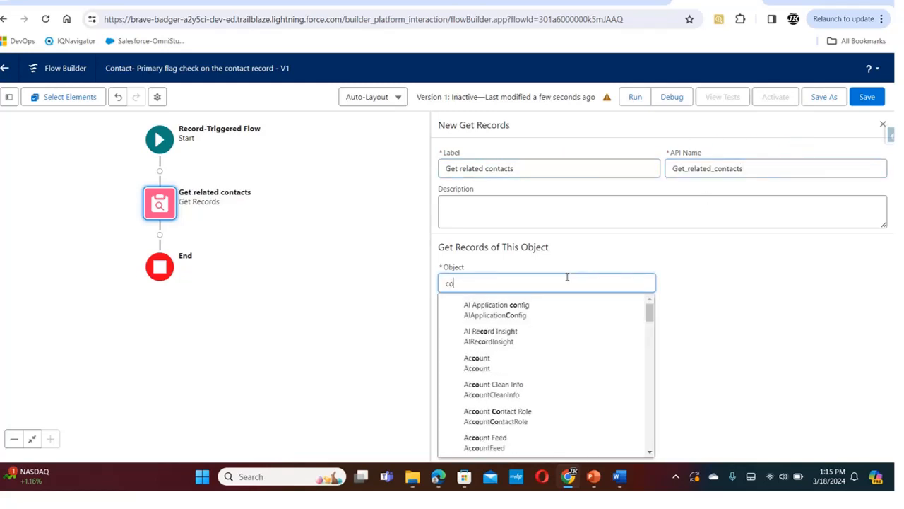
pyautogui.write('ntact')
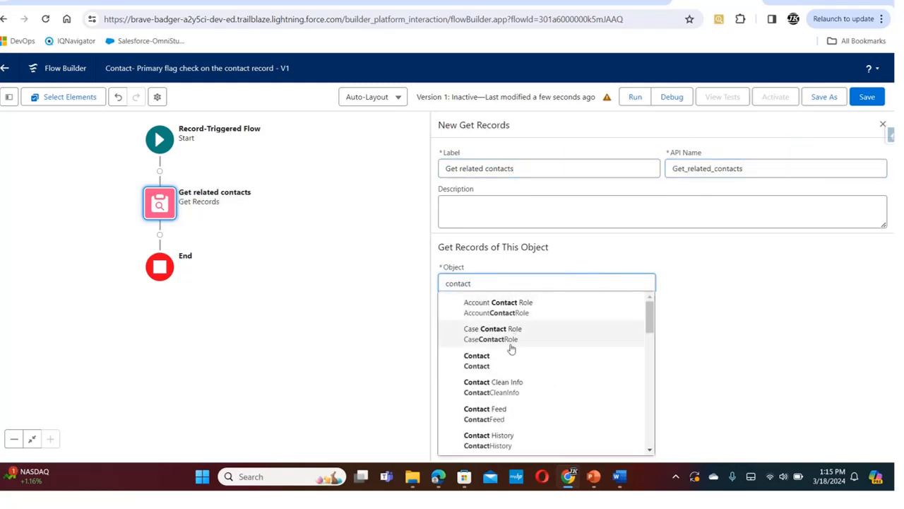
pyautogui.click(498, 362)
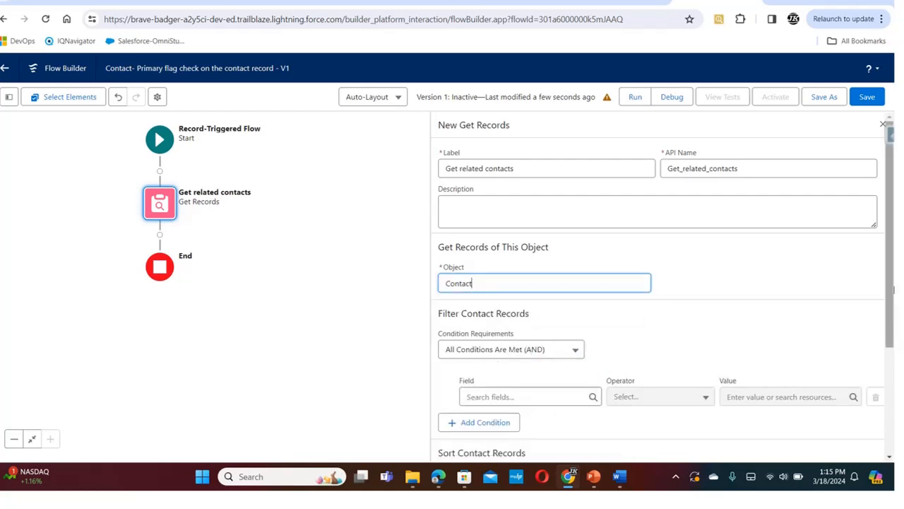
pyautogui.scroll(-2, 892, 282)
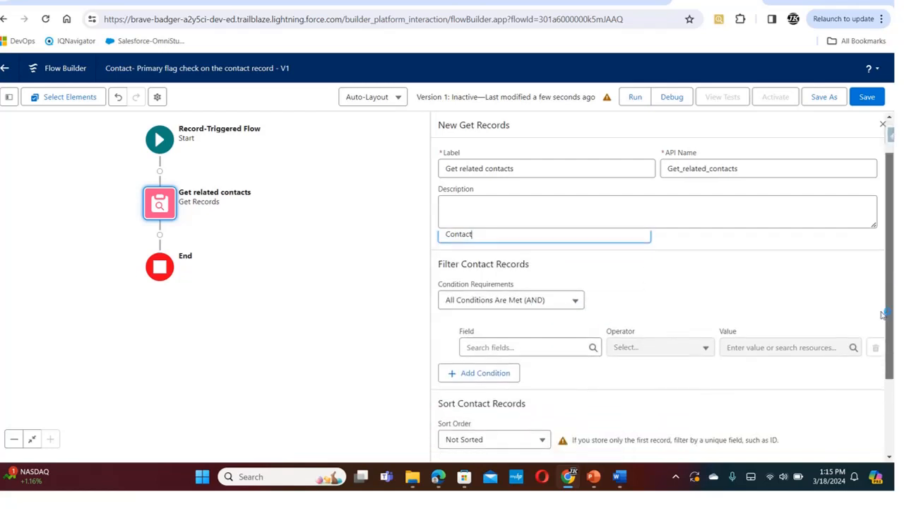
# Filter the Get related contacts element on AccountId Equals the triggering record's Account ID ($Record > Account ID)
pyautogui.click(516, 333)
pyautogui.write('acc')
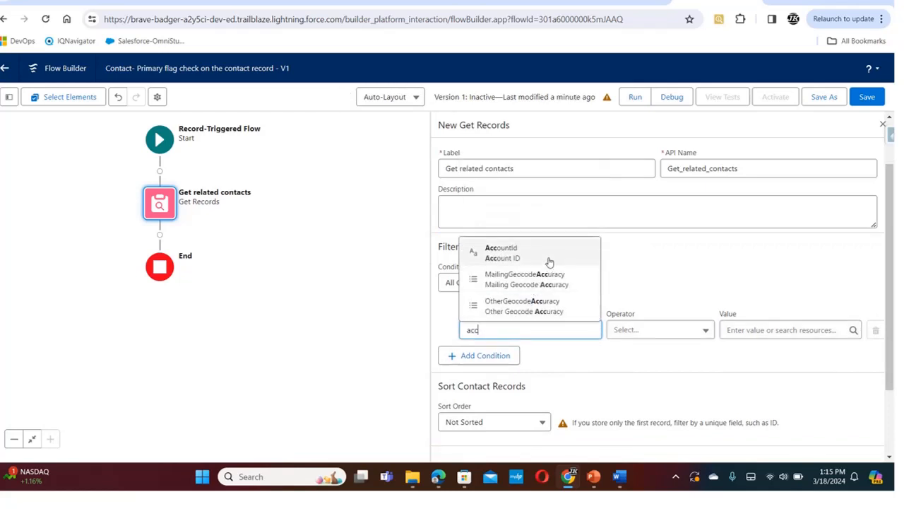
pyautogui.click(549, 262)
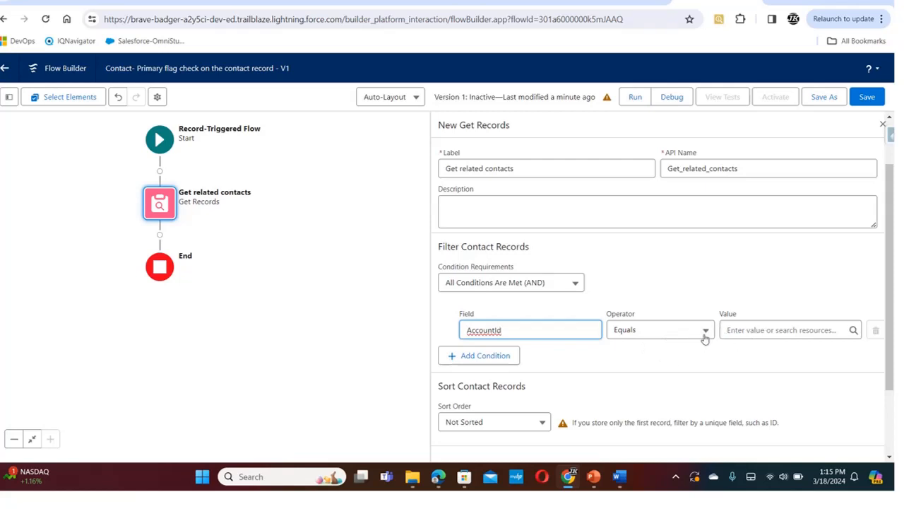
pyautogui.click(757, 329)
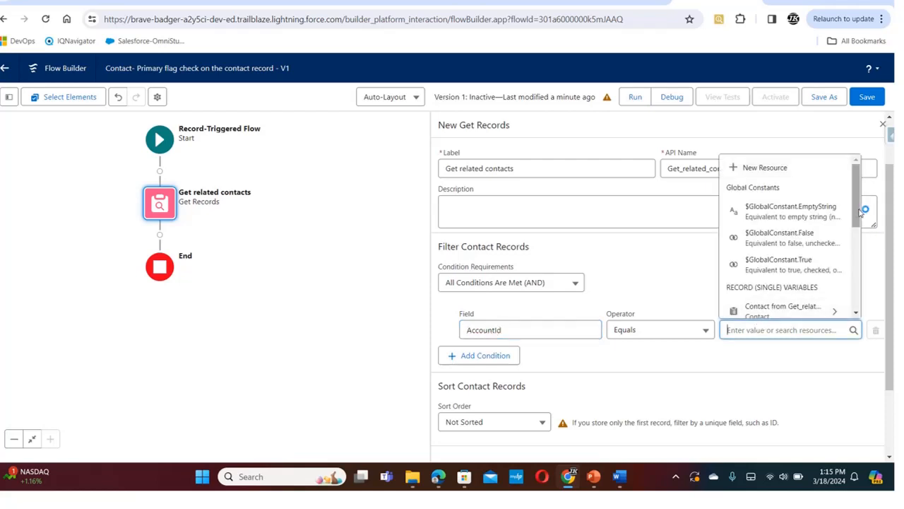
pyautogui.scroll(-3, 841, 261)
pyautogui.scroll(-3, 839, 268)
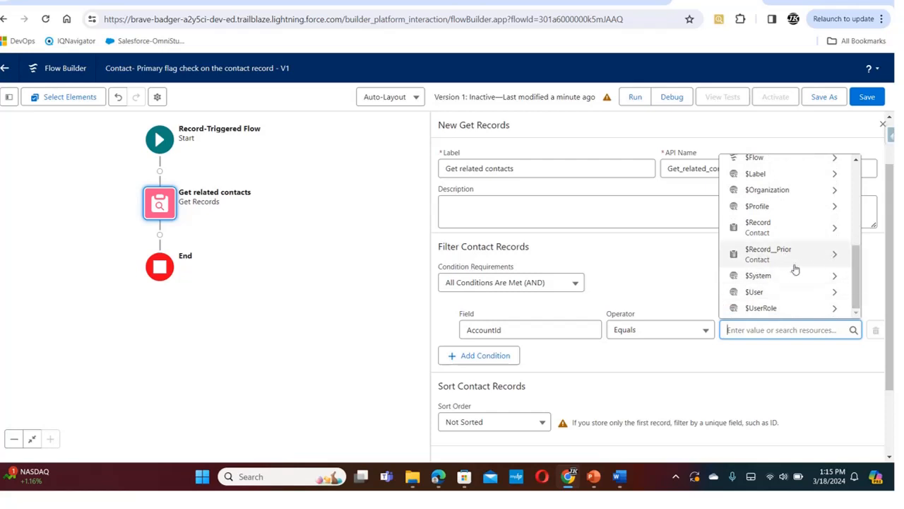
pyautogui.click(827, 227)
pyautogui.moveTo(856, 171); pyautogui.dragTo(854, 201)
pyautogui.scroll(3, 824, 200)
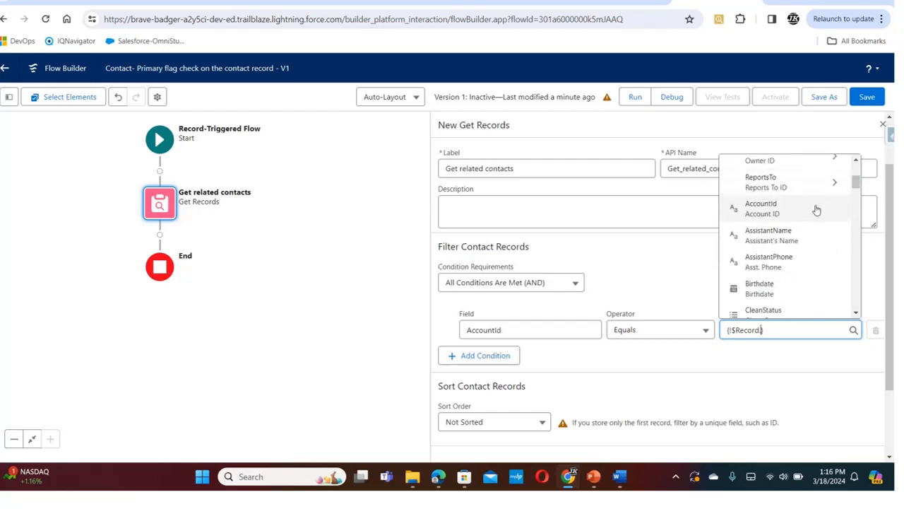
pyautogui.click(813, 208)
# Add a second filter condition to the Get related contacts element requiring Level__c Equals Primary
pyautogui.click(468, 361)
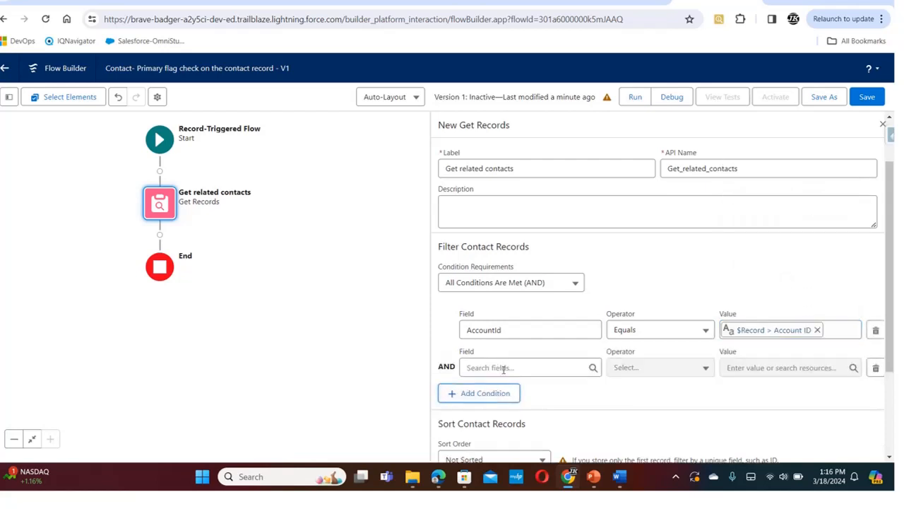
pyautogui.click(506, 369)
pyautogui.write('lev')
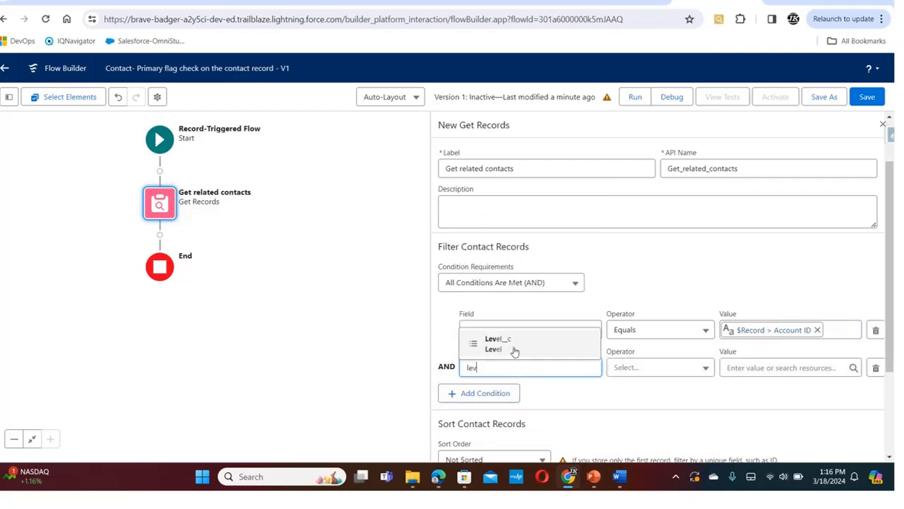
pyautogui.click(511, 346)
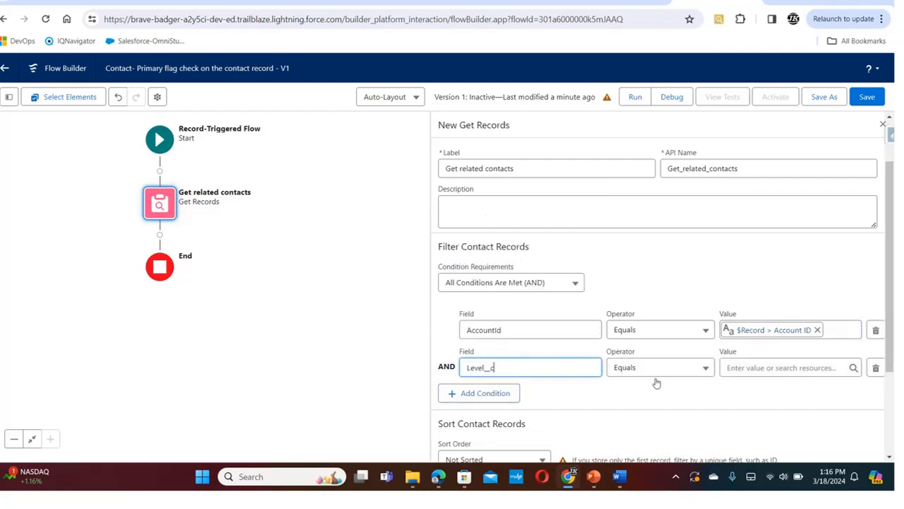
pyautogui.click(759, 366)
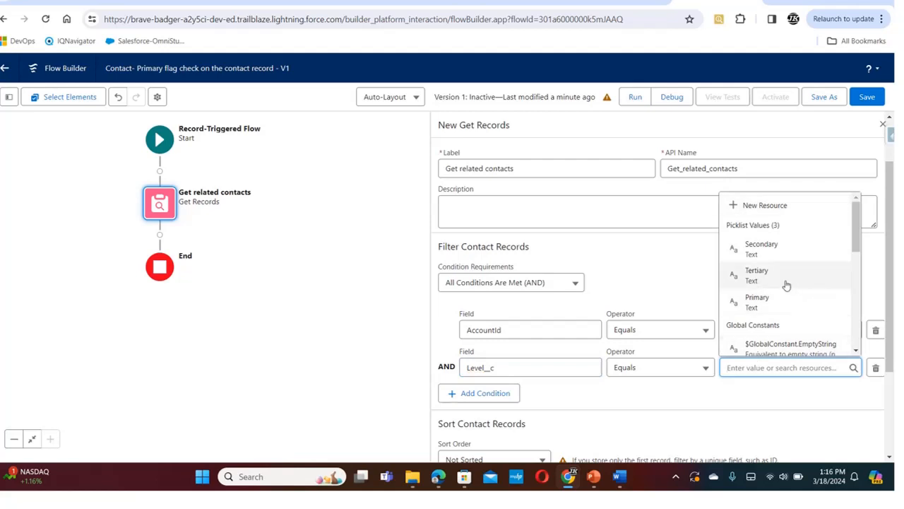
pyautogui.click(781, 302)
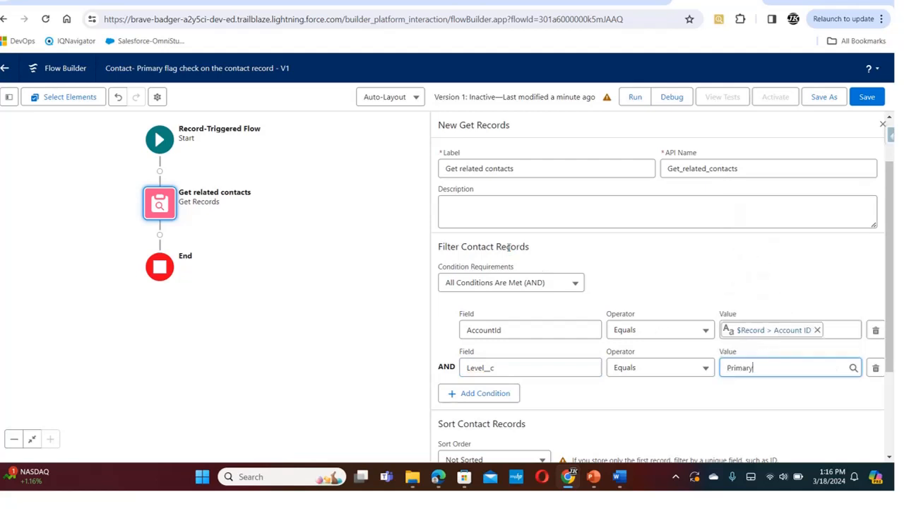
pyautogui.rightClick(893, 207)
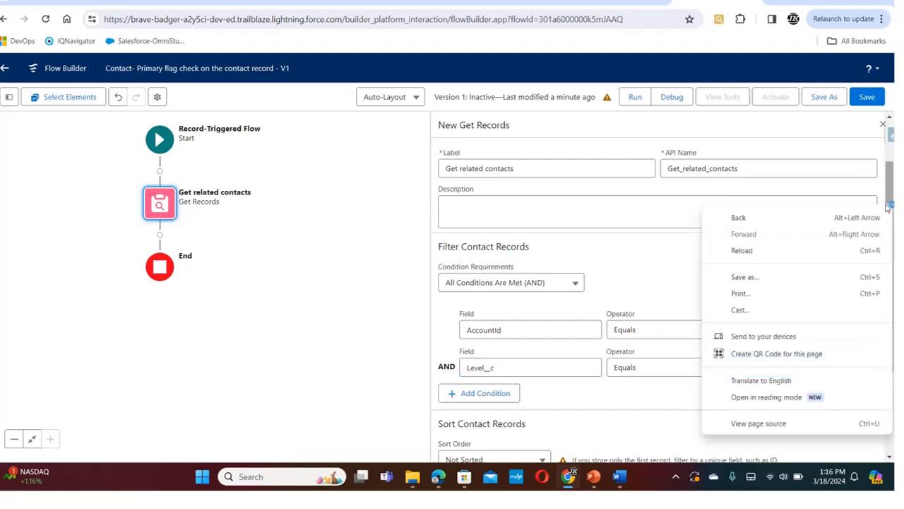
pyautogui.click(277, 322)
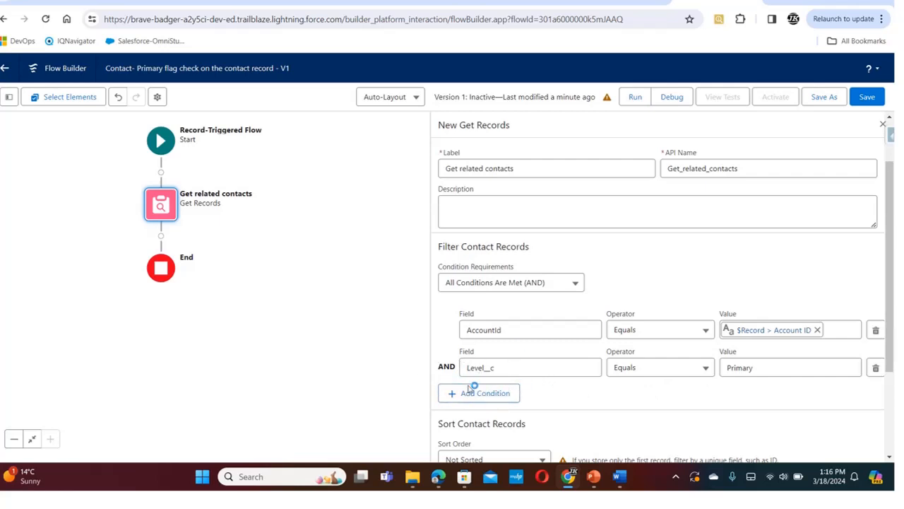
# Check the sort and record storage options of the Get related contacts element and save the flow
pyautogui.moveTo(891, 326); pyautogui.dragTo(885, 352)
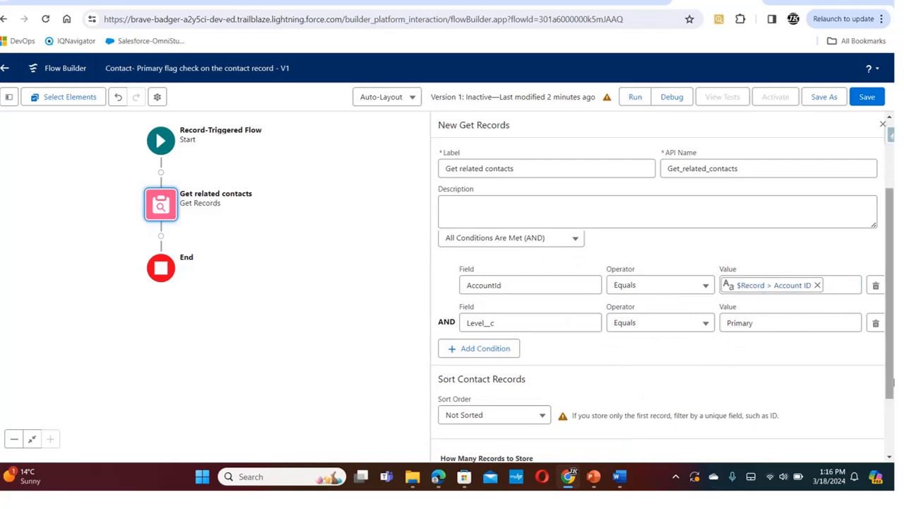
pyautogui.moveTo(891, 347); pyautogui.dragTo(866, 413)
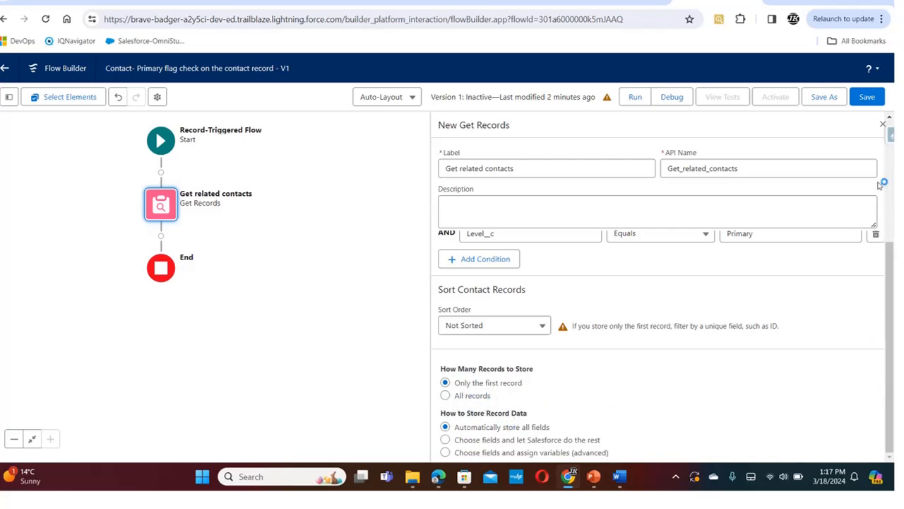
pyautogui.click(867, 100)
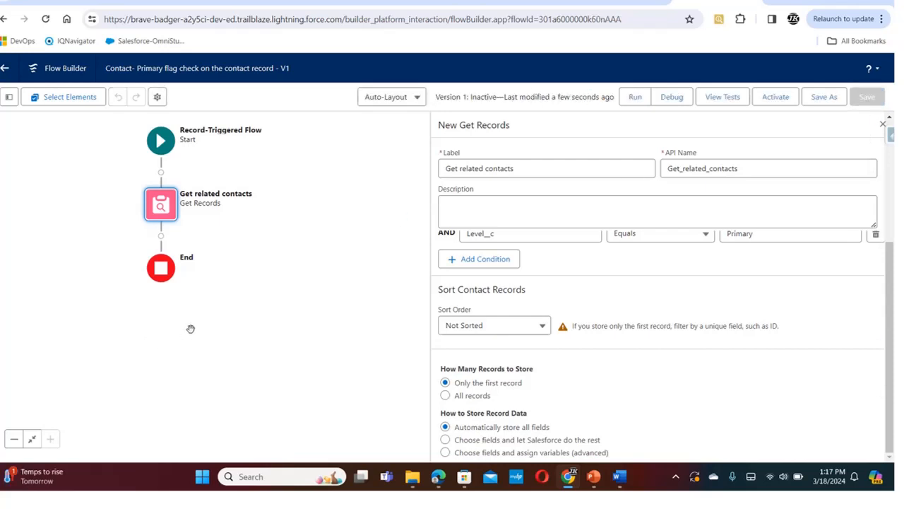
# Add a Decision after Get related contacts labelled "Primary flag on the related contacts" and label its first outcome "Primary Flag ?"
pyautogui.click(161, 237)
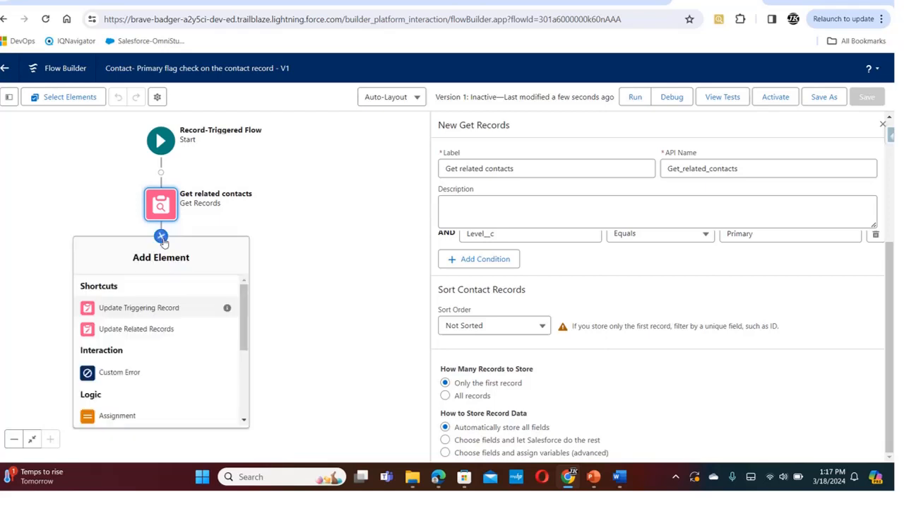
pyautogui.moveTo(246, 318); pyautogui.dragTo(236, 347)
pyautogui.click(118, 358)
pyautogui.click(435, 168)
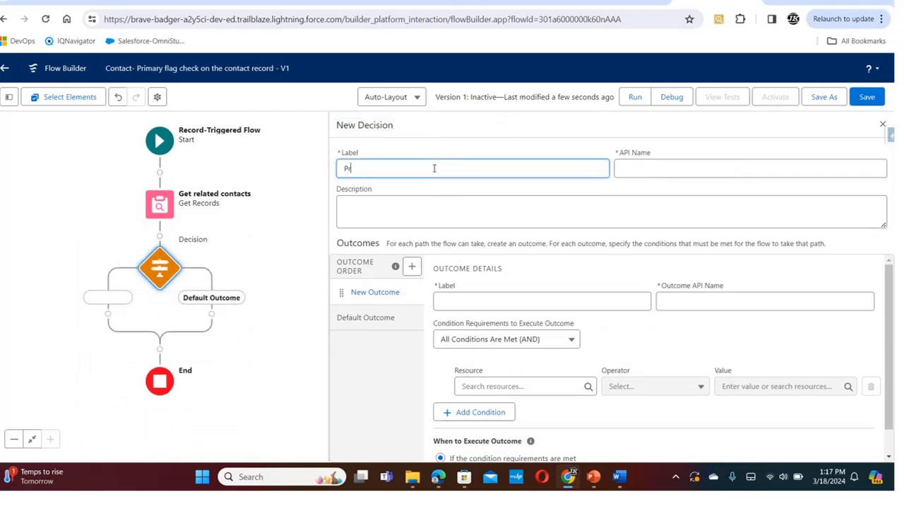
pyautogui.write('Primary flag on the related contacts')
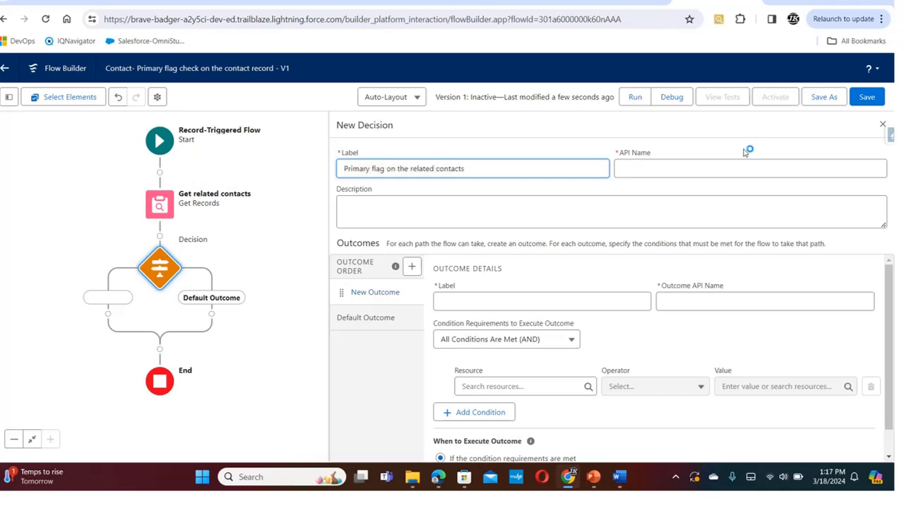
pyautogui.click(712, 168)
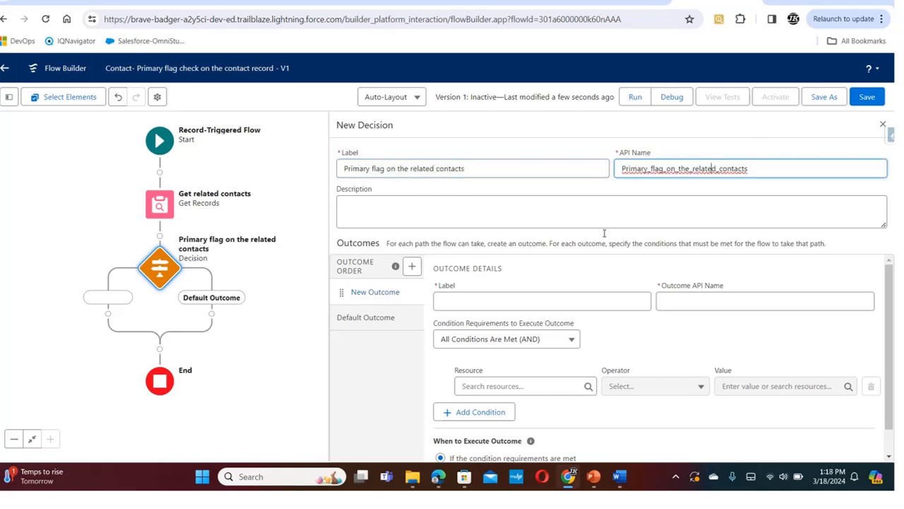
pyautogui.click(485, 306)
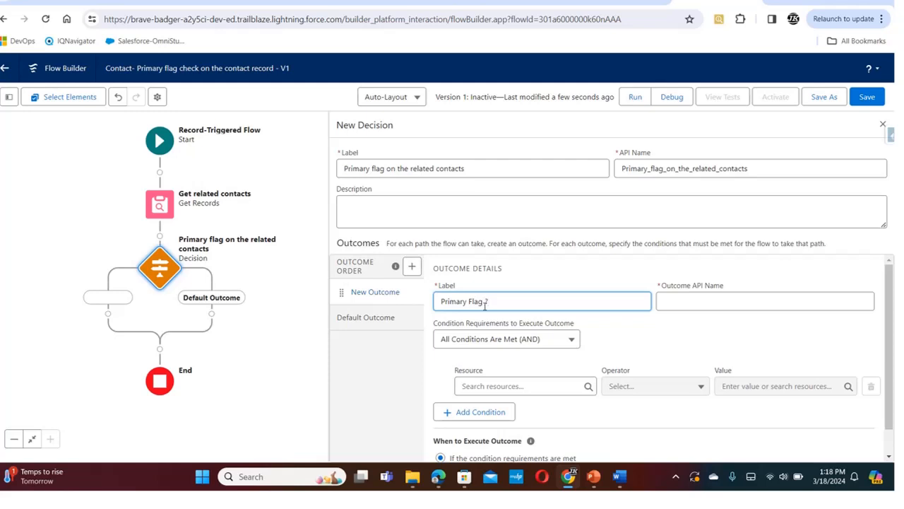
pyautogui.click(668, 302)
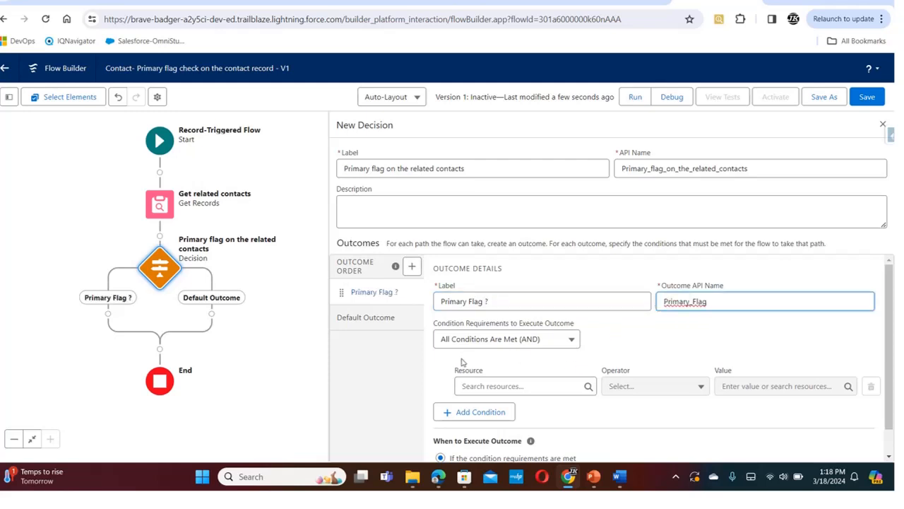
# Set the Primary Flag ? outcome's condition to Contact from Get_related_contacts Is Null False
pyautogui.scroll(-1, 892, 300)
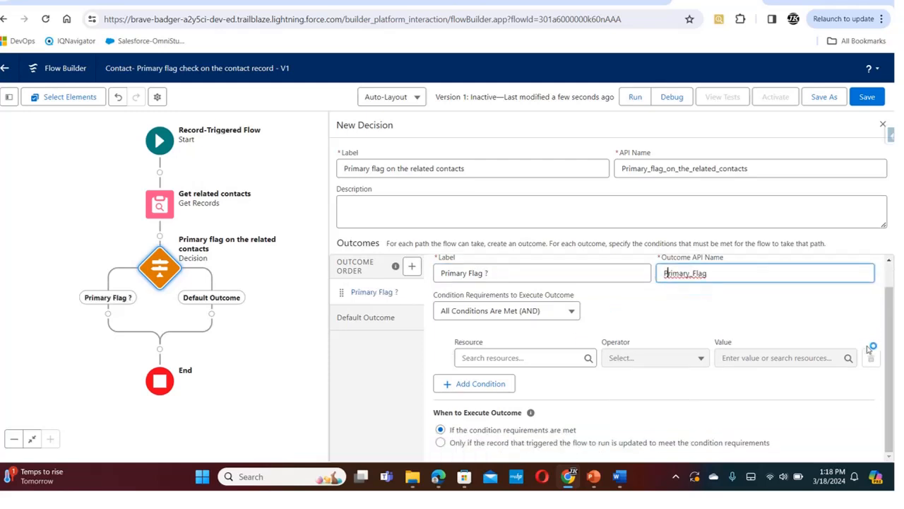
pyautogui.click(551, 352)
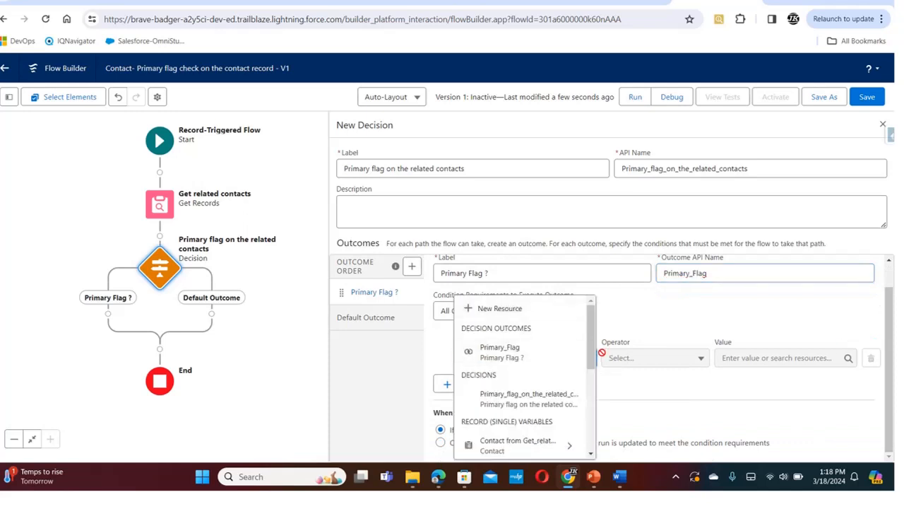
pyautogui.scroll(-1, 593, 354)
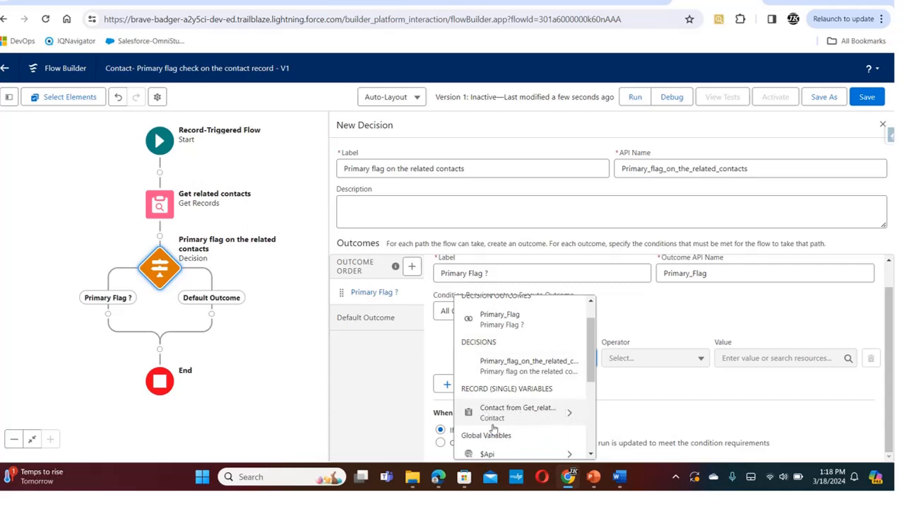
pyautogui.click(533, 422)
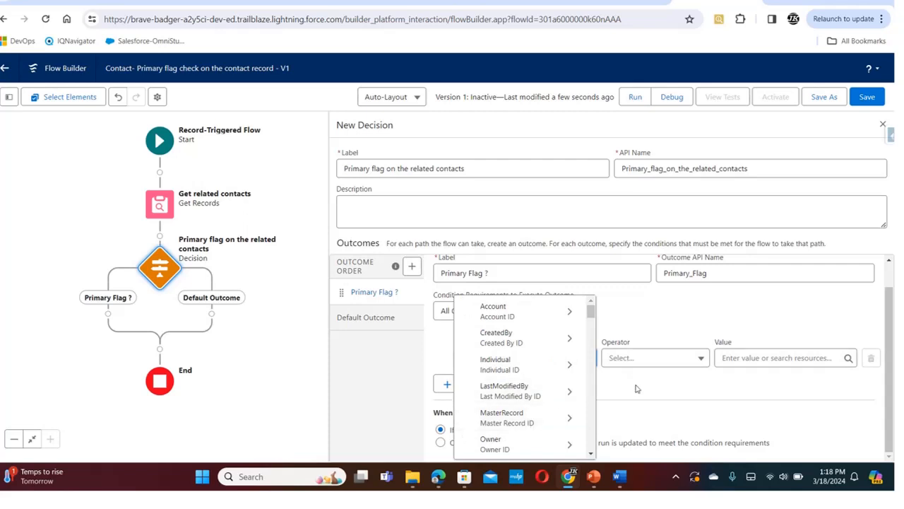
pyautogui.click(692, 357)
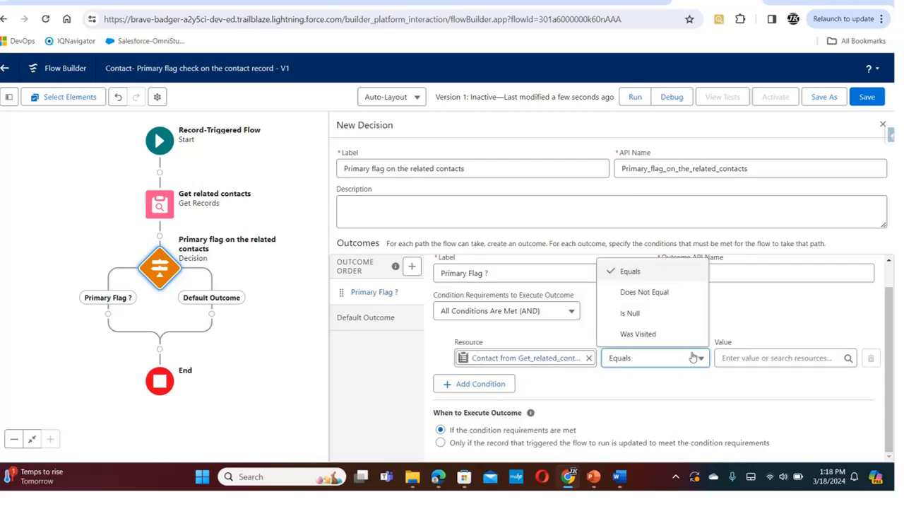
pyautogui.click(686, 317)
pyautogui.rightClick(767, 357)
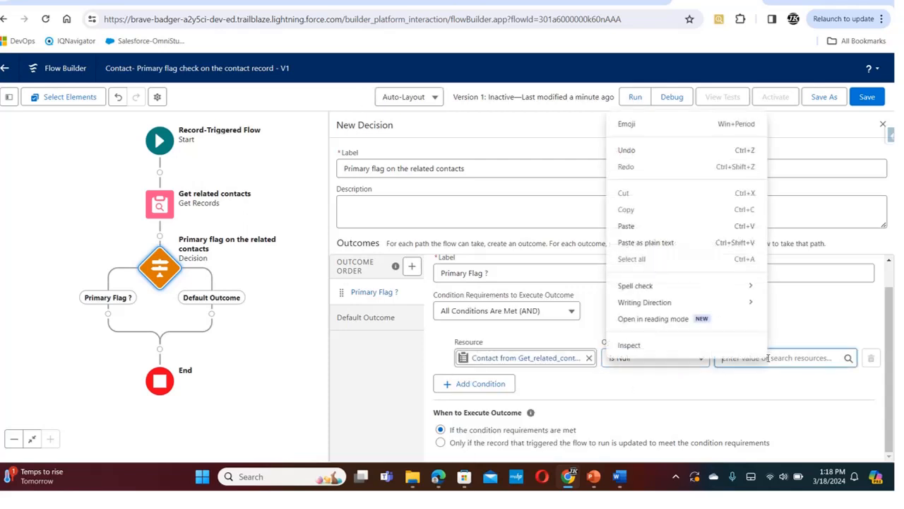
pyautogui.click(801, 326)
pyautogui.click(784, 350)
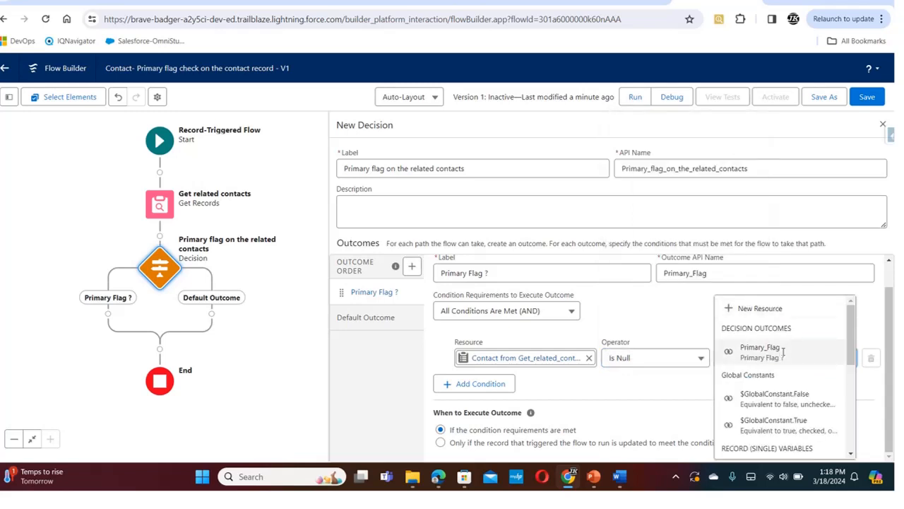
pyautogui.click(789, 402)
pyautogui.click(619, 398)
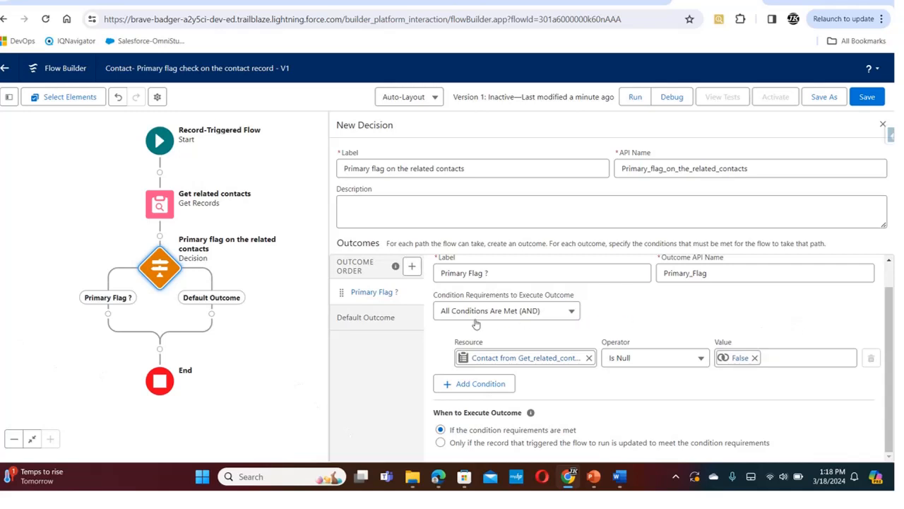
# Rename the decision's default outcome as "Not Primary"
pyautogui.click(382, 316)
pyautogui.click(507, 299)
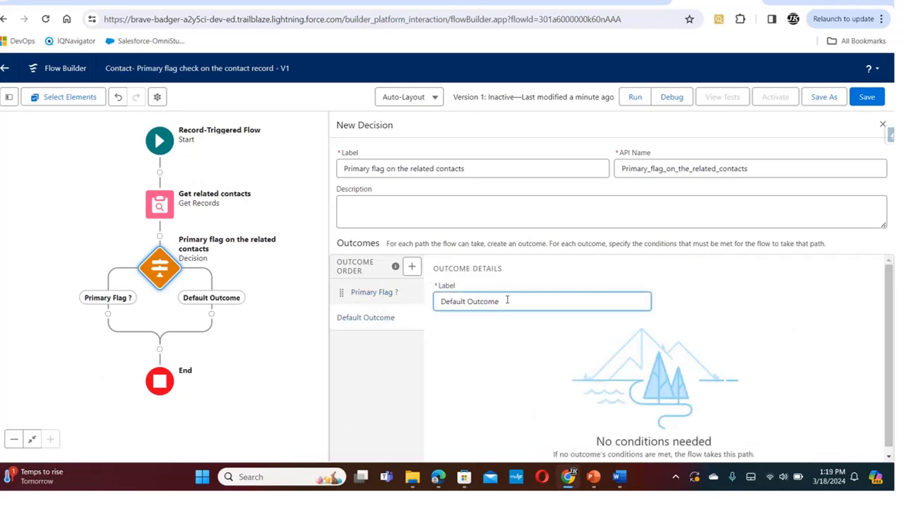
pyautogui.moveTo(507, 300); pyautogui.dragTo(415, 318)
pyautogui.write('Not Primary')
pyautogui.click(471, 371)
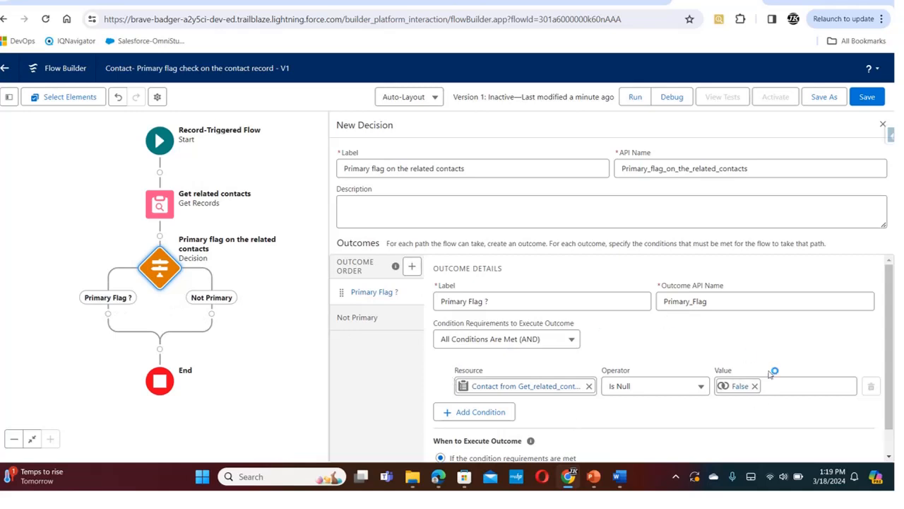
# Add a Custom Error element on the decision's Primary Flag ? path and label it "Error Mesaage"
pyautogui.click(108, 313)
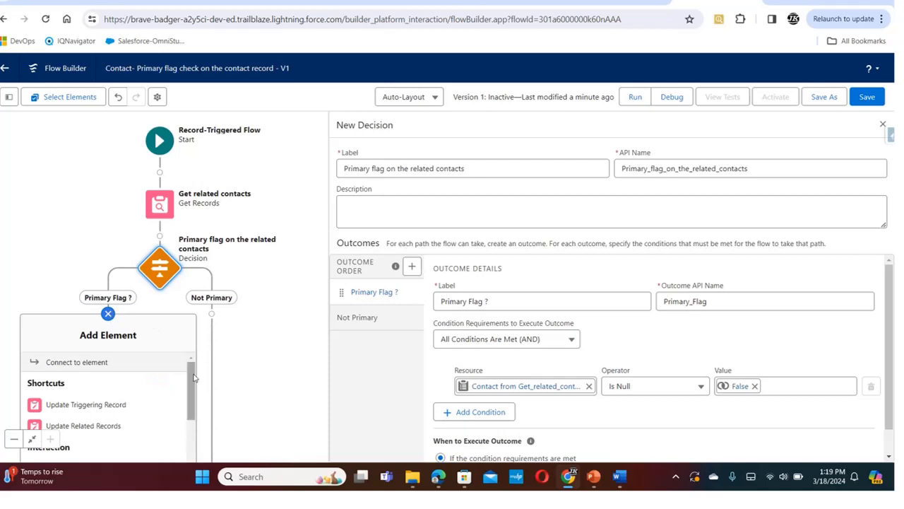
pyautogui.scroll(-2, 192, 388)
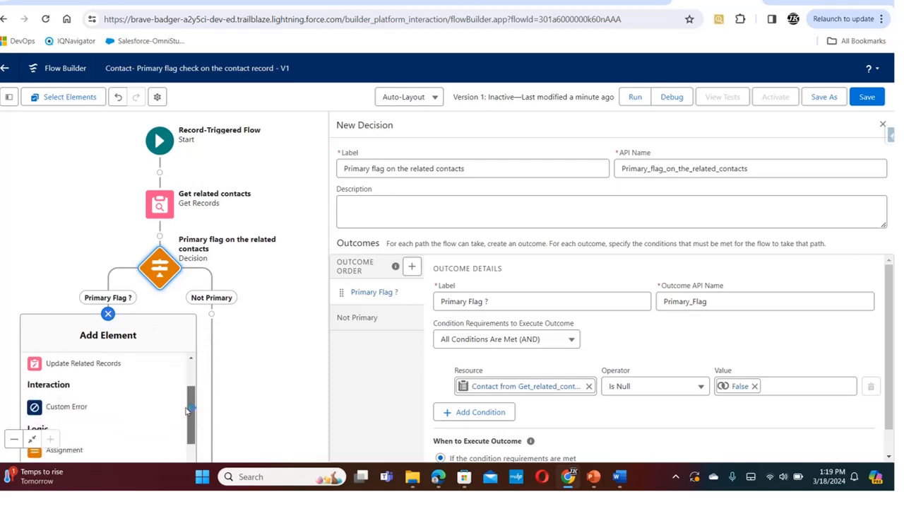
pyautogui.click(72, 406)
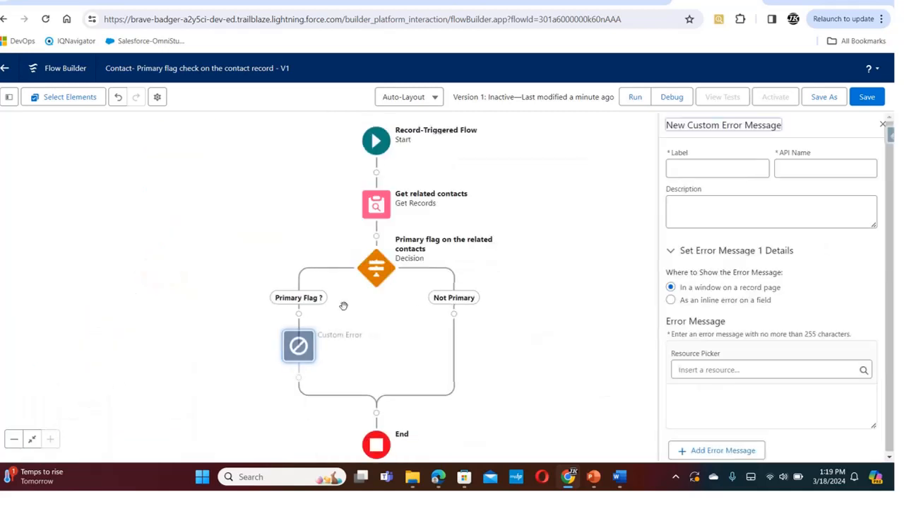
pyautogui.click(750, 168)
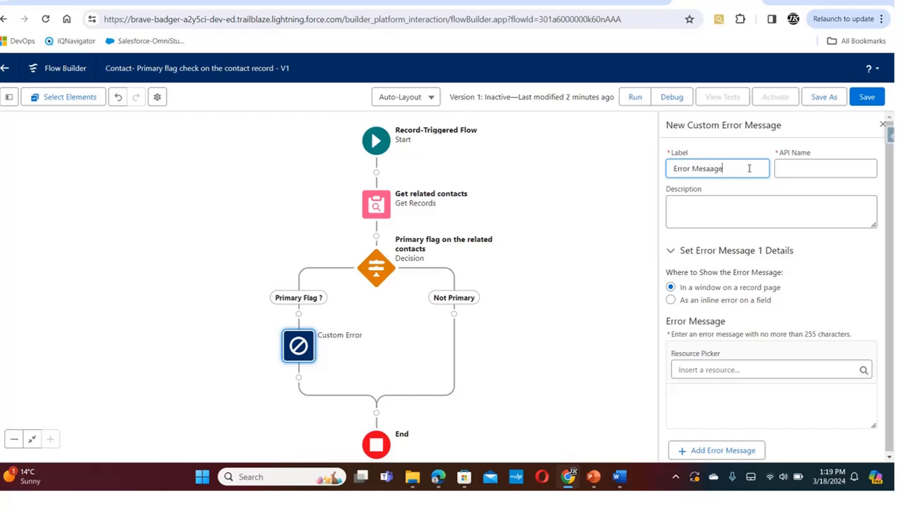
pyautogui.click(819, 171)
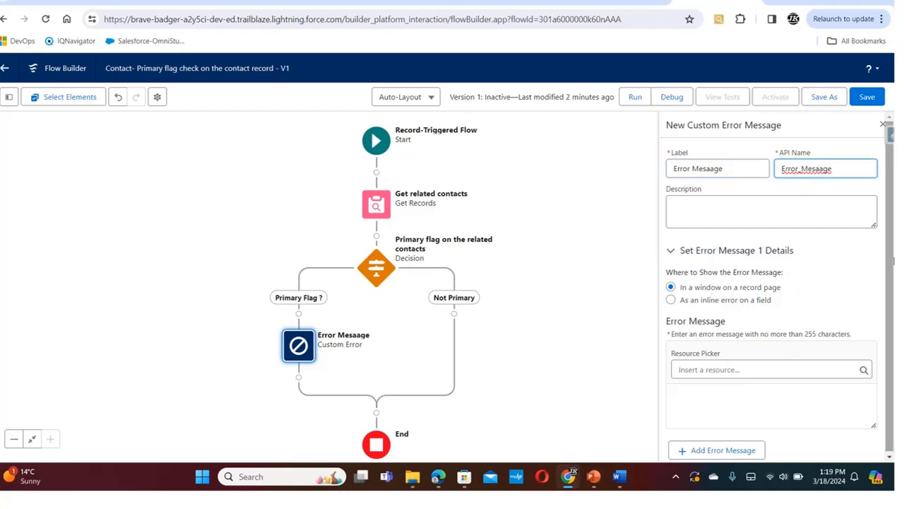
# Enter the error message "Primary contact already exist. Account can have only one primary contact." and save the flow
pyautogui.click(745, 401)
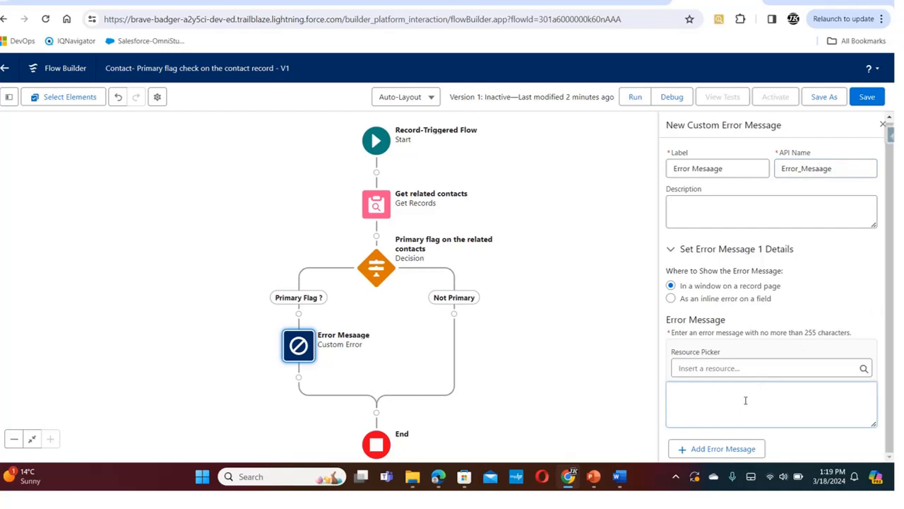
pyautogui.write('Primary contact already exist. Account can have only one primary contact.')
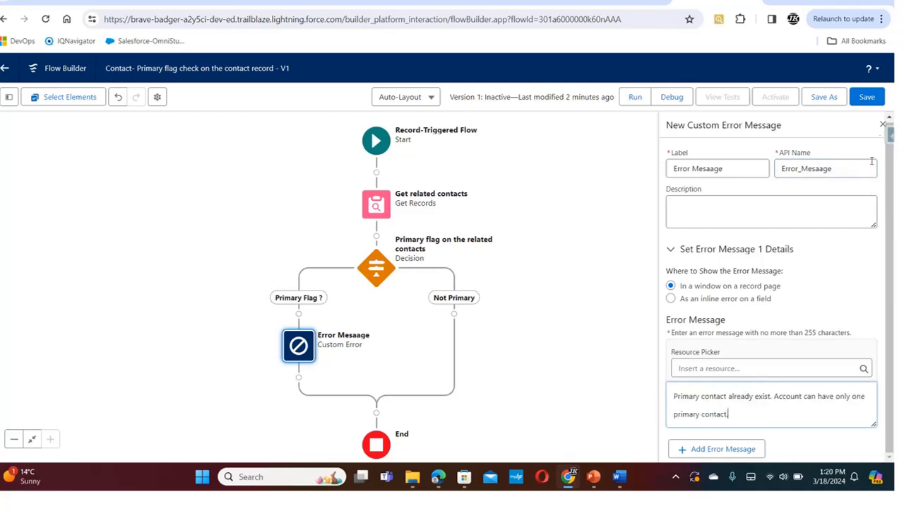
pyautogui.click(876, 99)
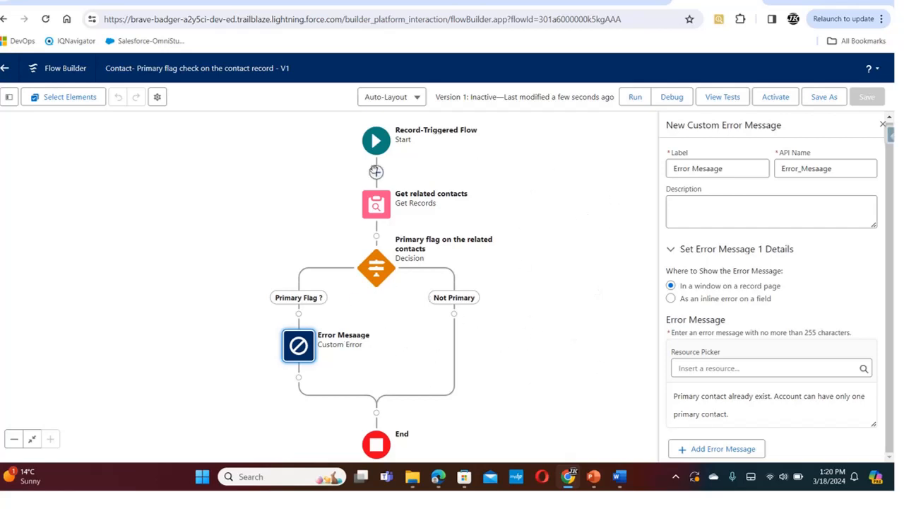
# Review the Start element's object, trigger, entry conditions, update-run setting and optimization option
pyautogui.click(378, 144)
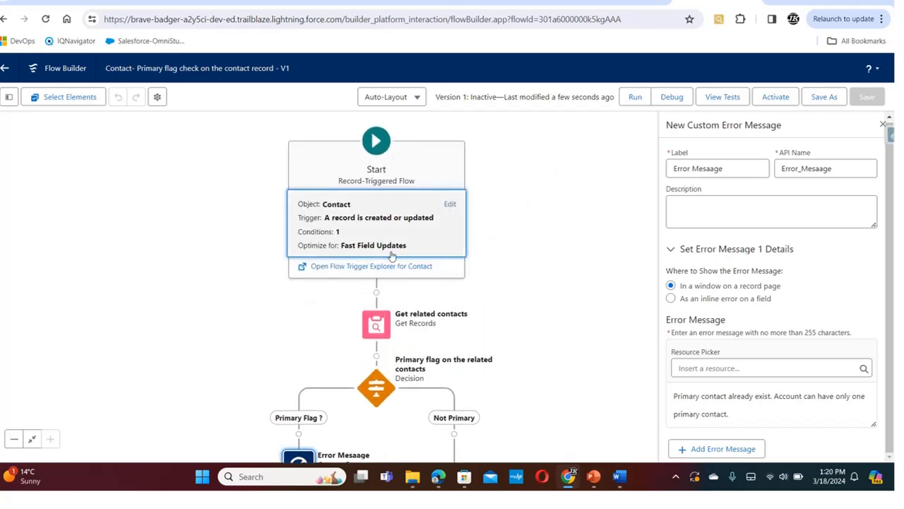
pyautogui.click(450, 204)
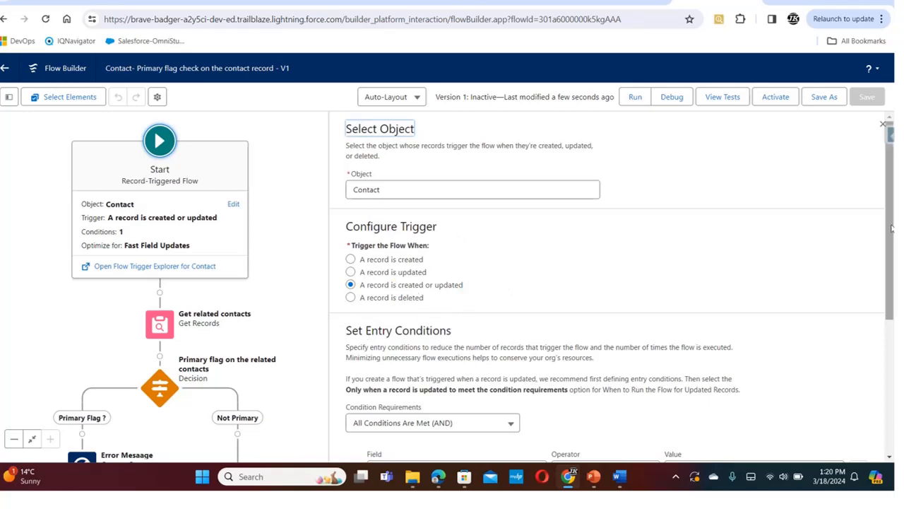
pyautogui.moveTo(891, 228); pyautogui.dragTo(879, 282)
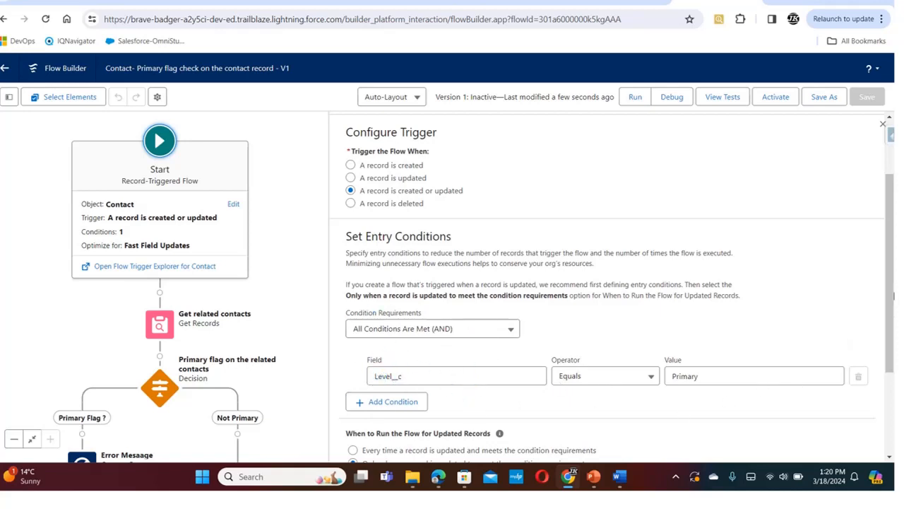
pyautogui.scroll(-2, 892, 312)
pyautogui.moveTo(884, 336); pyautogui.dragTo(883, 366)
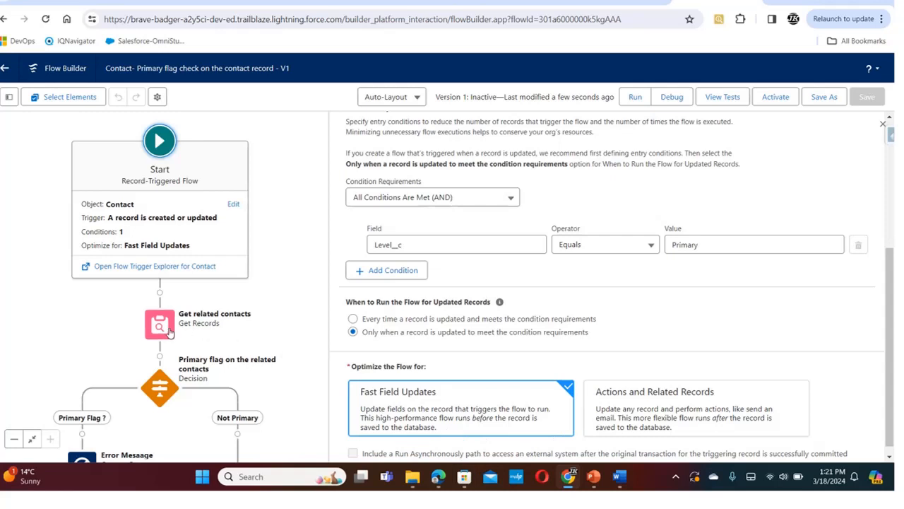
# Review the settings of the Get related contacts element, the decision's Primary Flag ? outcome and the custom error
pyautogui.click(159, 324)
pyautogui.click(182, 342)
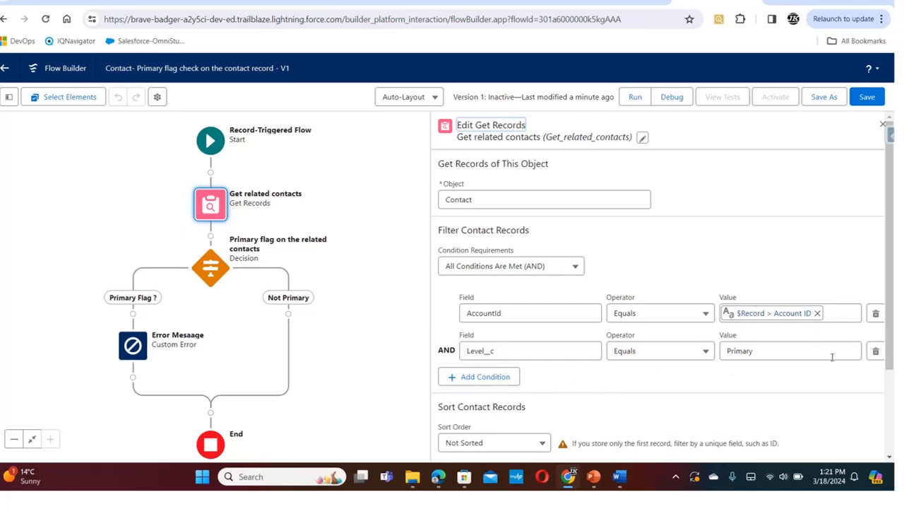
pyautogui.scroll(-3, 692, 376)
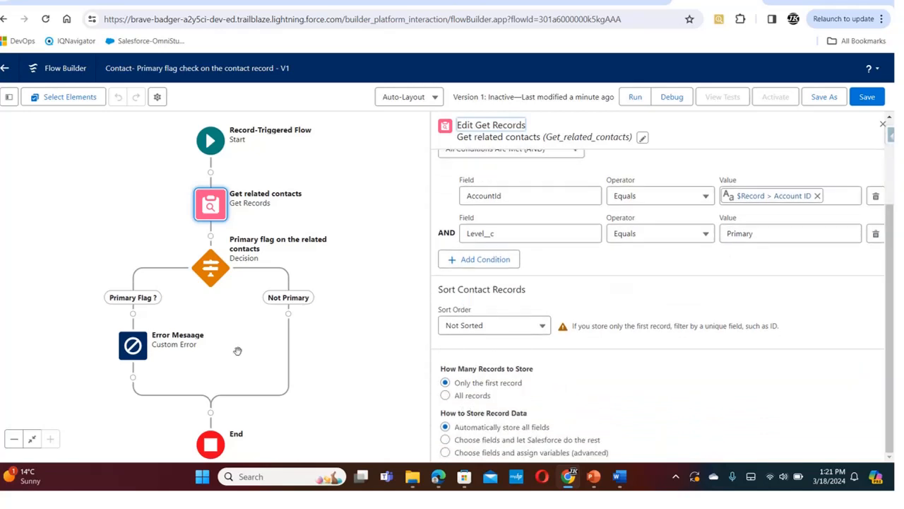
pyautogui.click(210, 267)
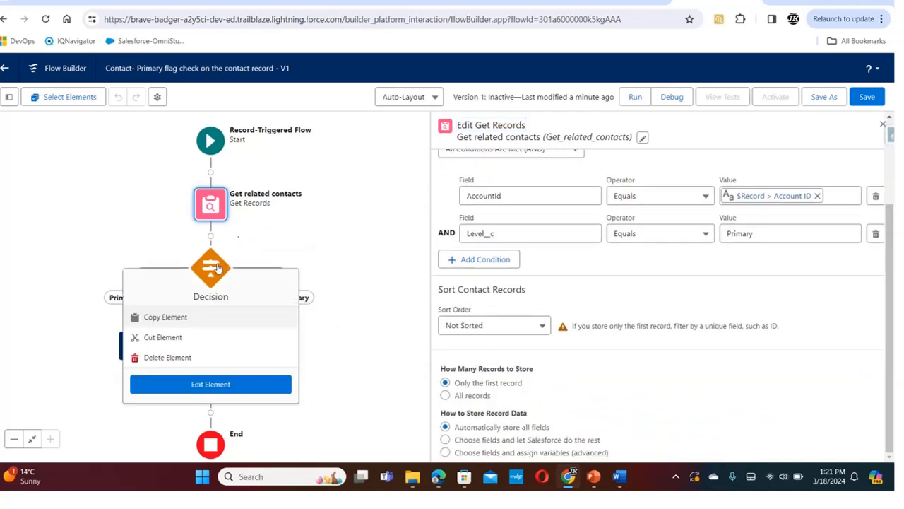
pyautogui.click(203, 385)
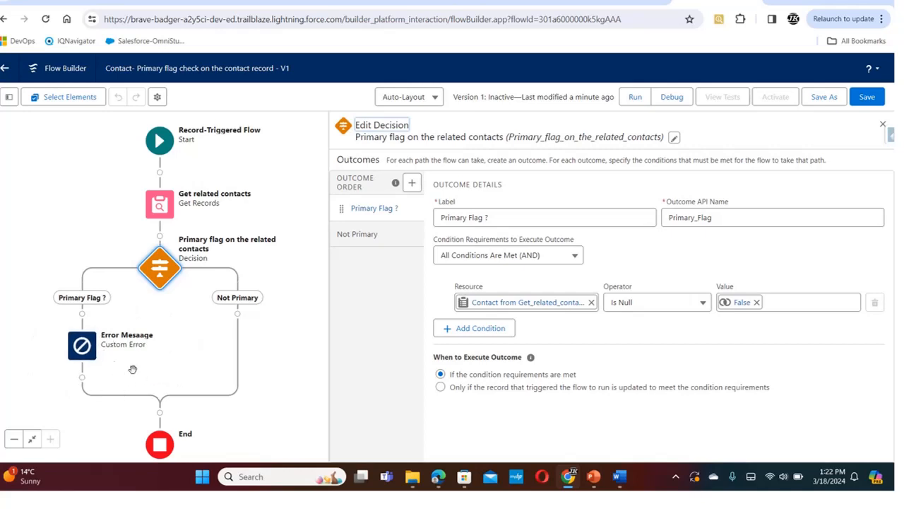
pyautogui.click(83, 349)
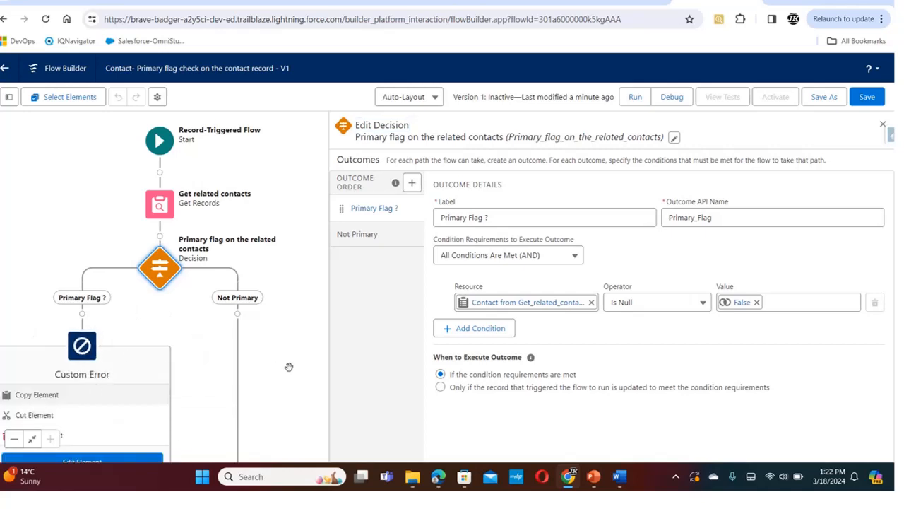
pyautogui.click(131, 457)
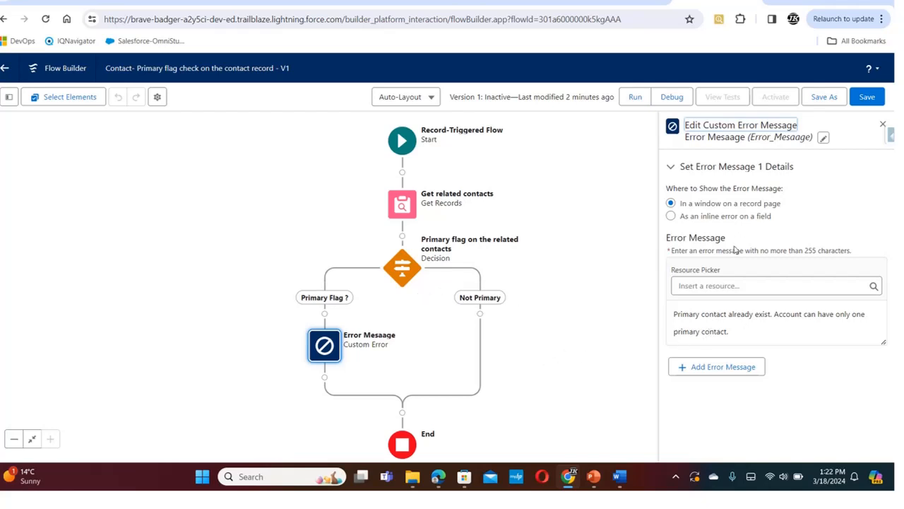
# Save and activate the Contact primary flag check flow
pyautogui.click(865, 99)
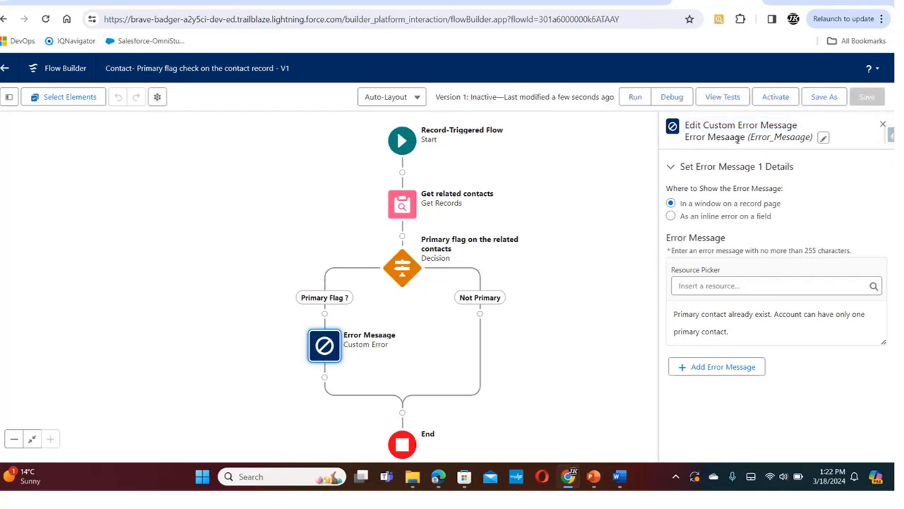
pyautogui.click(774, 99)
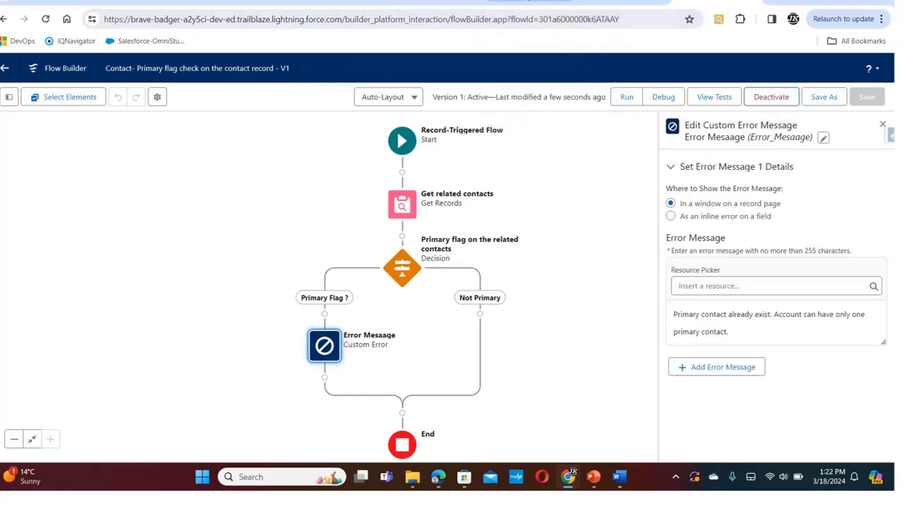
# Switch to the open contact record, reload it, and view the related contacts of its Cadinal Inc. account
pyautogui.click(530, 1)
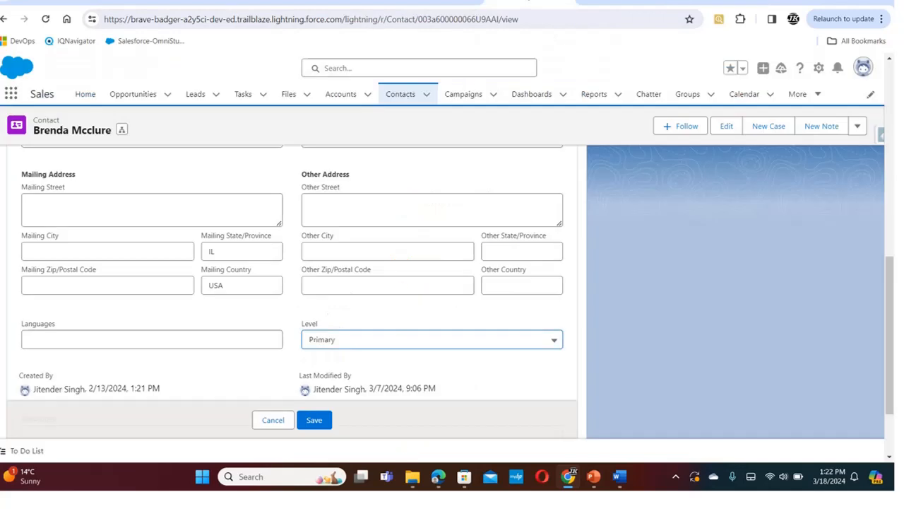
pyautogui.click(46, 19)
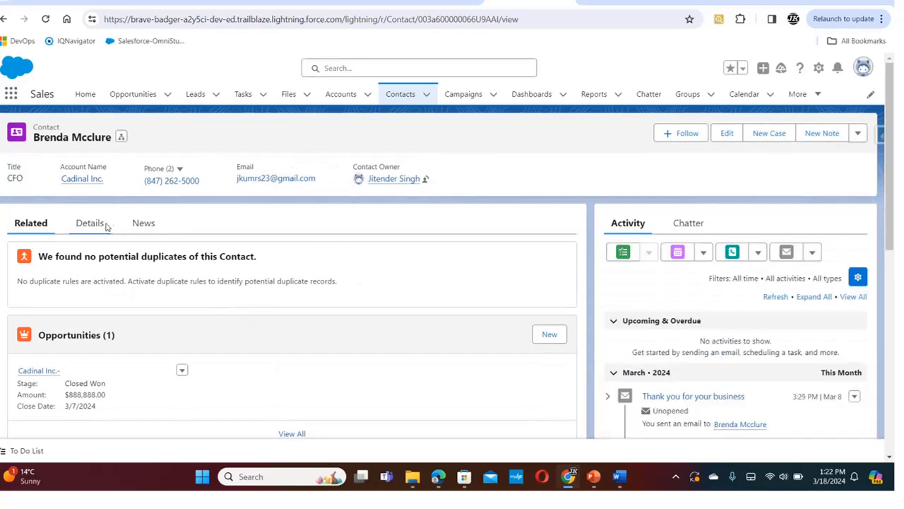
pyautogui.click(85, 179)
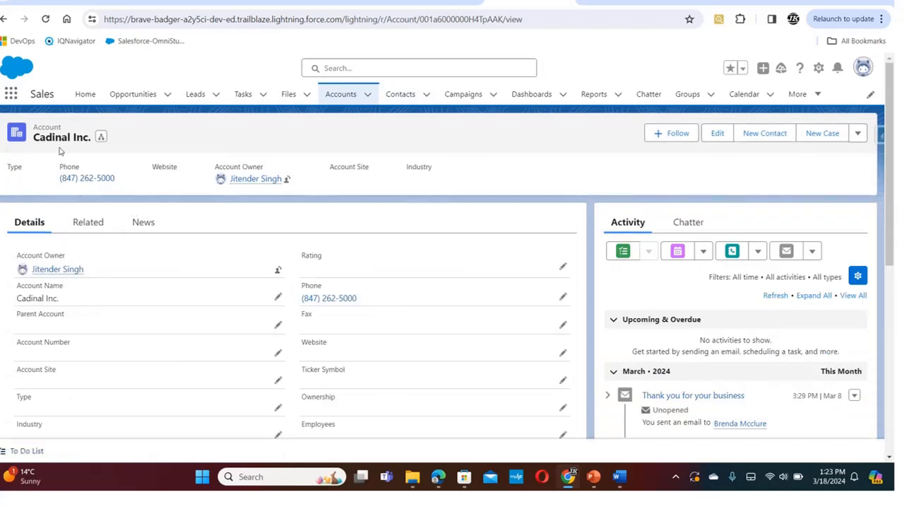
pyautogui.click(89, 224)
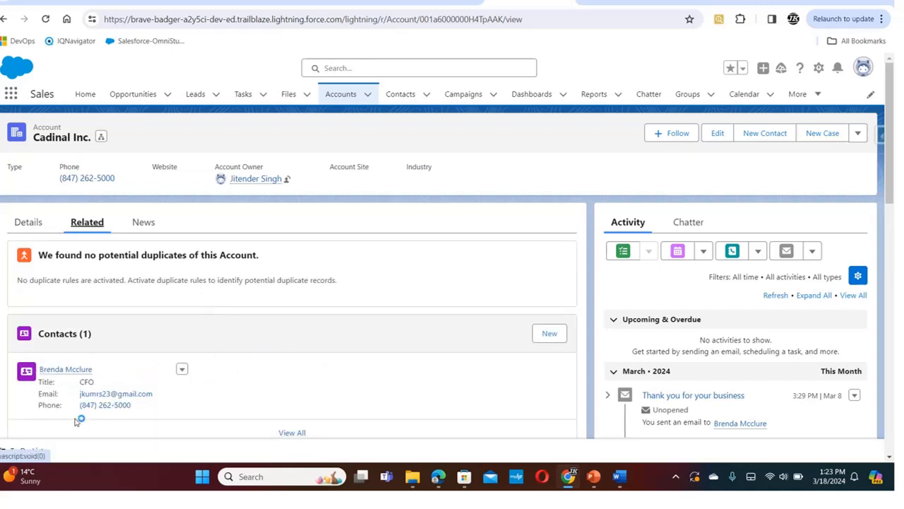
# Open the account's related contact and check the Level field in its details
pyautogui.click(66, 369)
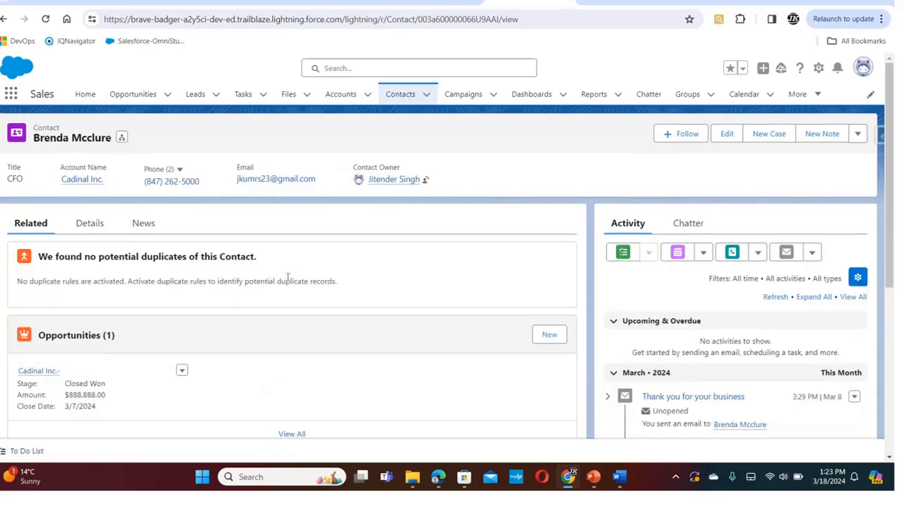
pyautogui.click(88, 224)
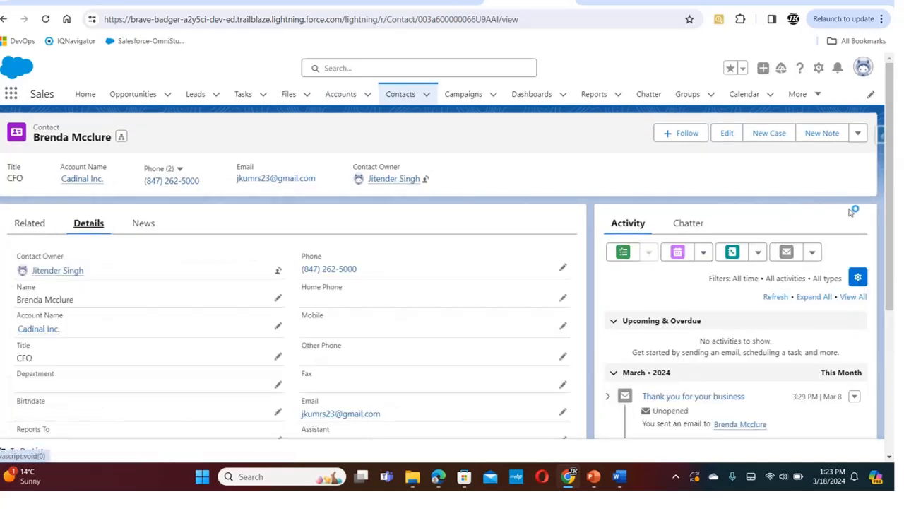
pyautogui.scroll(-5, 886, 248)
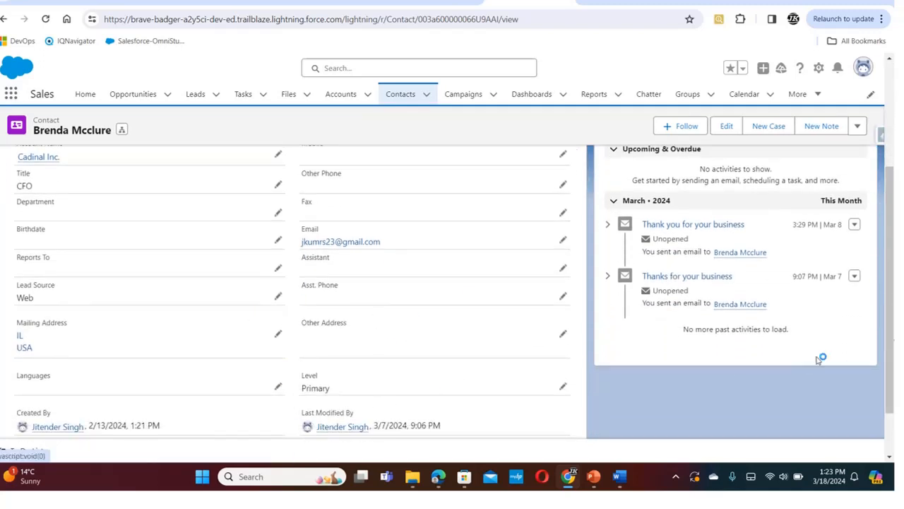
pyautogui.moveTo(891, 317); pyautogui.dragTo(892, 204)
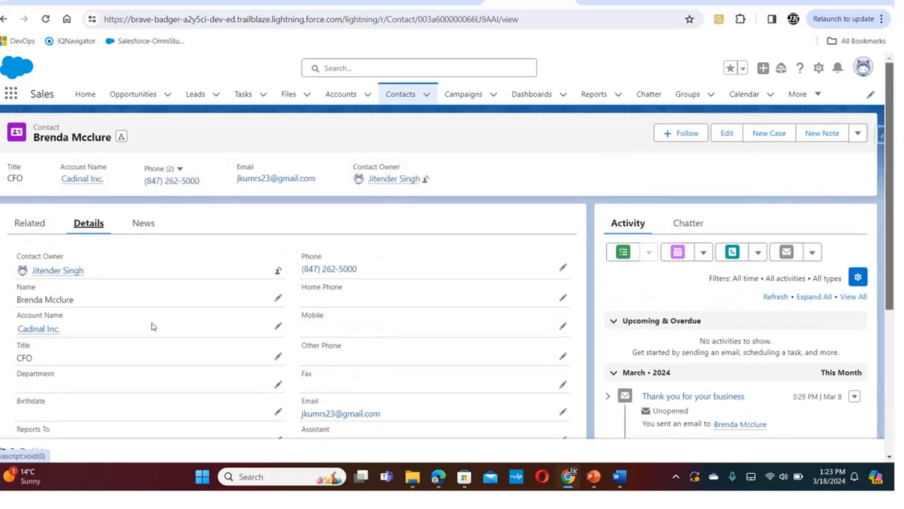
# Return to the Cadinal Inc. account and start a new contact from its related contacts
pyautogui.click(26, 223)
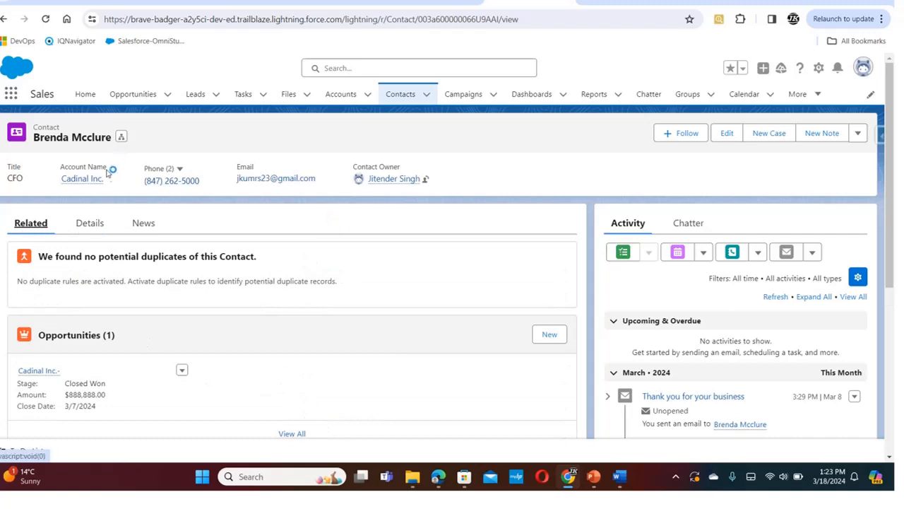
pyautogui.click(82, 180)
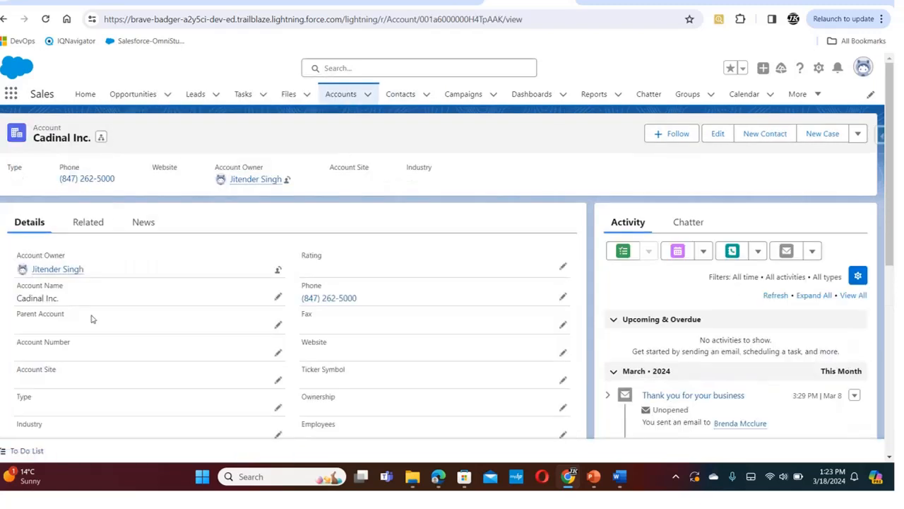
pyautogui.click(90, 223)
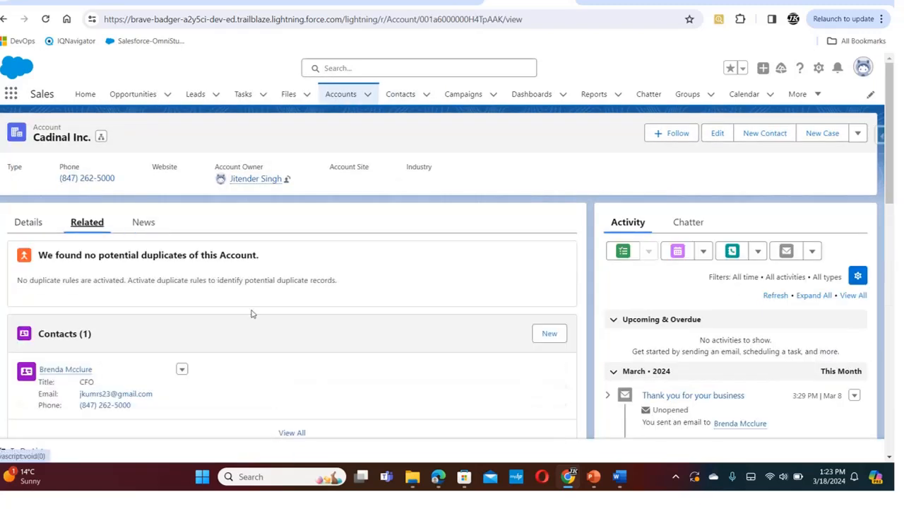
pyautogui.scroll(-3, 891, 178)
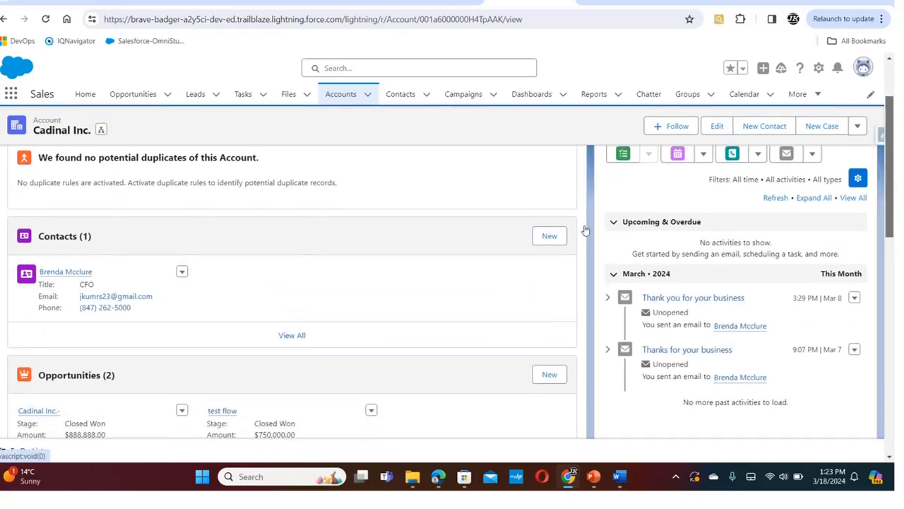
pyautogui.click(550, 235)
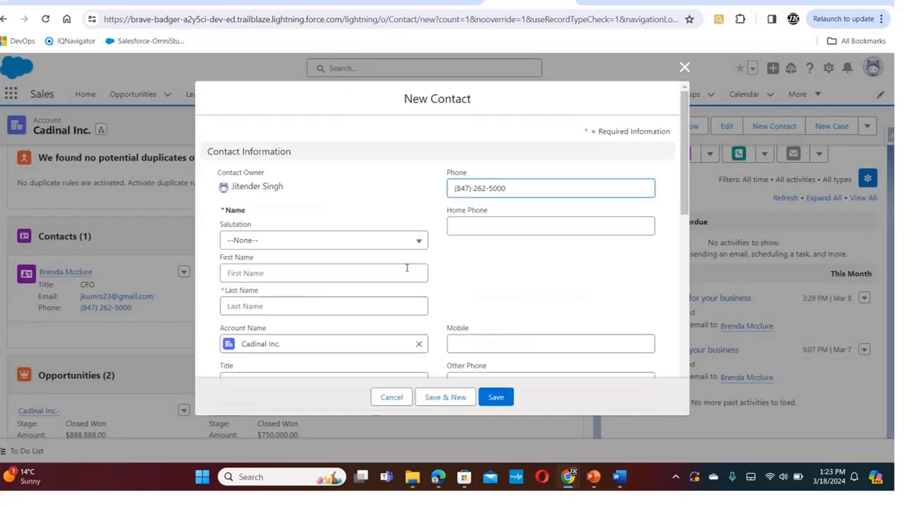
# Set the new contact's salutation to Mr., first name to Primary and last name to flag
pyautogui.click(421, 239)
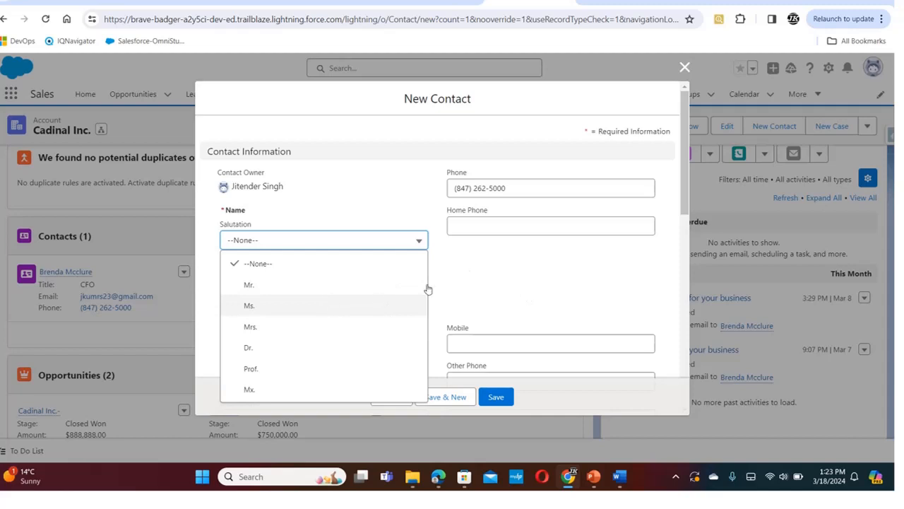
pyautogui.click(483, 272)
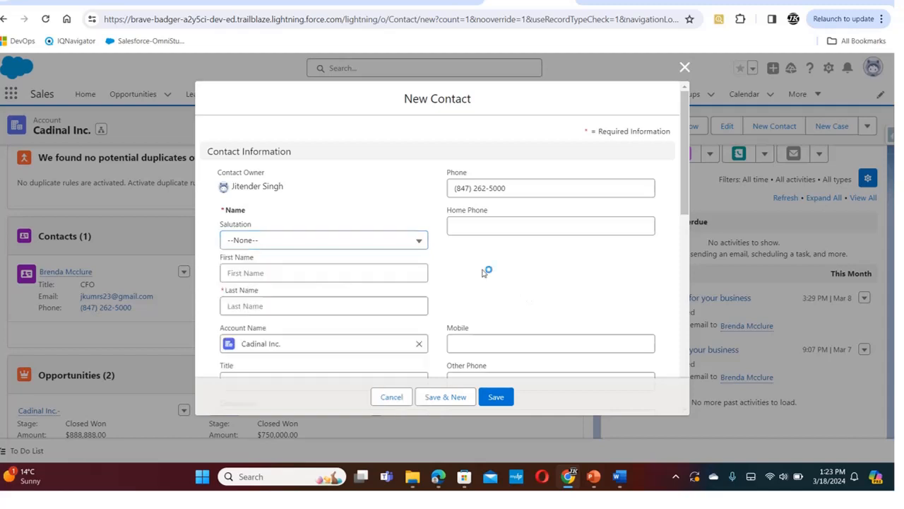
pyautogui.click(378, 243)
pyautogui.click(313, 288)
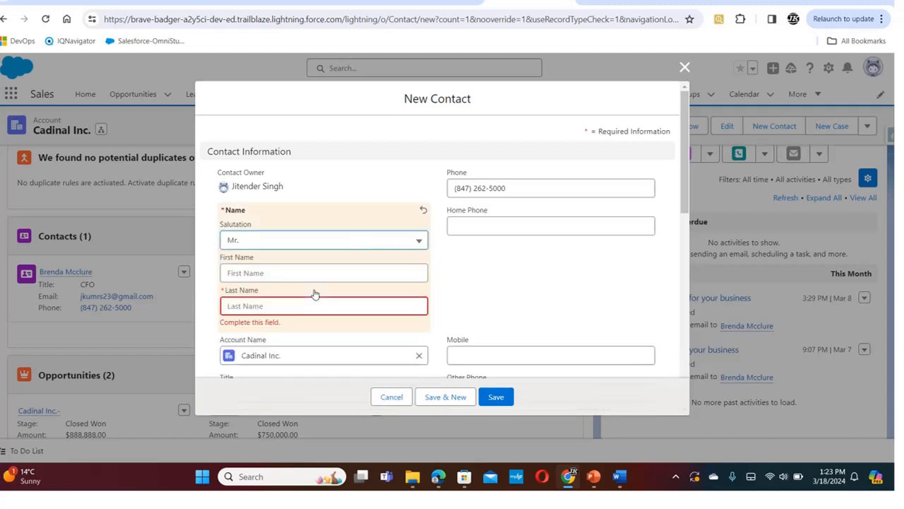
pyautogui.click(312, 273)
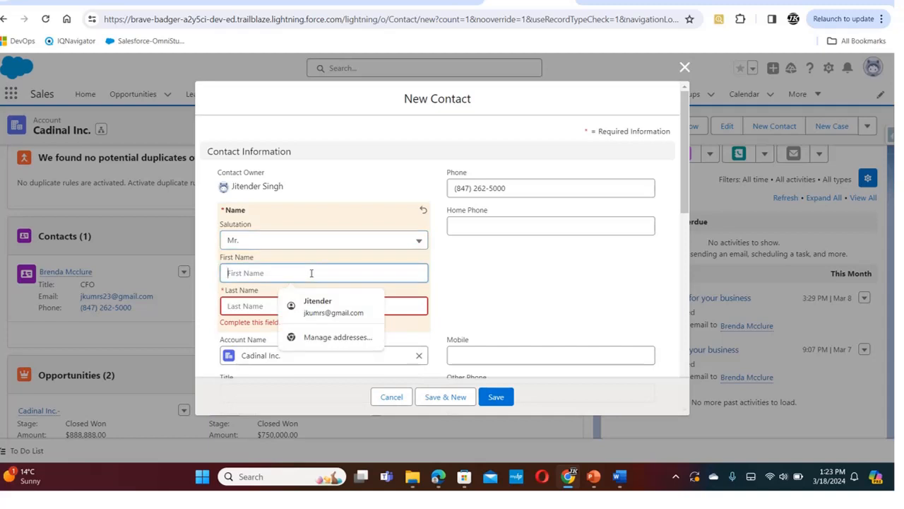
pyautogui.click(544, 285)
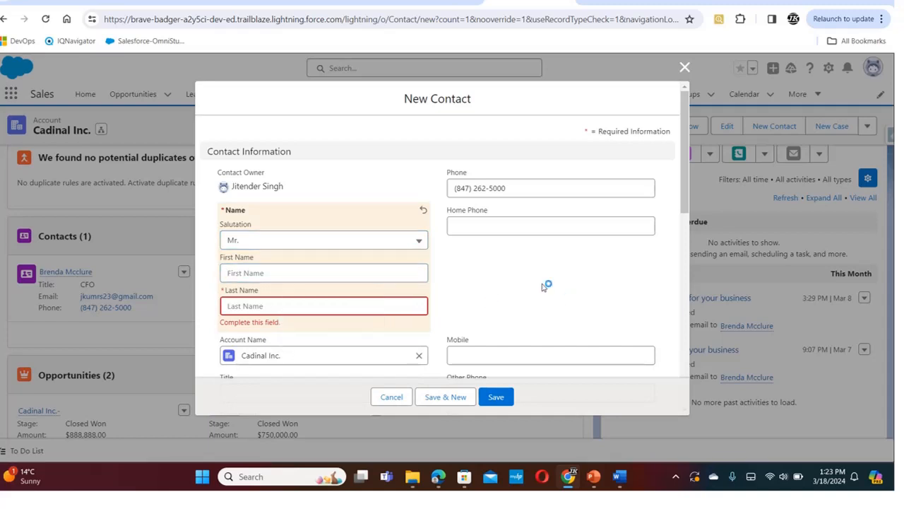
pyautogui.click(351, 274)
pyautogui.write('Primary')
pyautogui.click(313, 302)
pyautogui.write('flag')
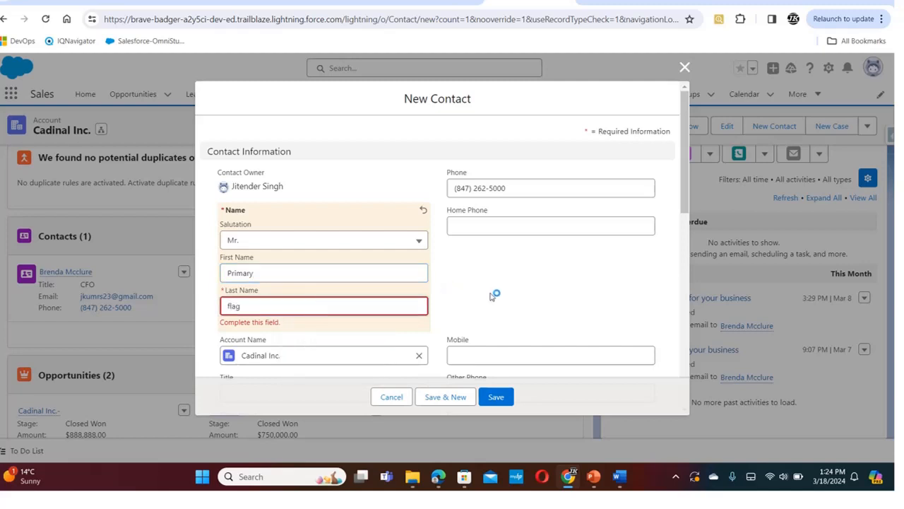
# Set the new contact's Level to Primary and try to save it
pyautogui.scroll(-6, 495, 290)
pyautogui.click(587, 265)
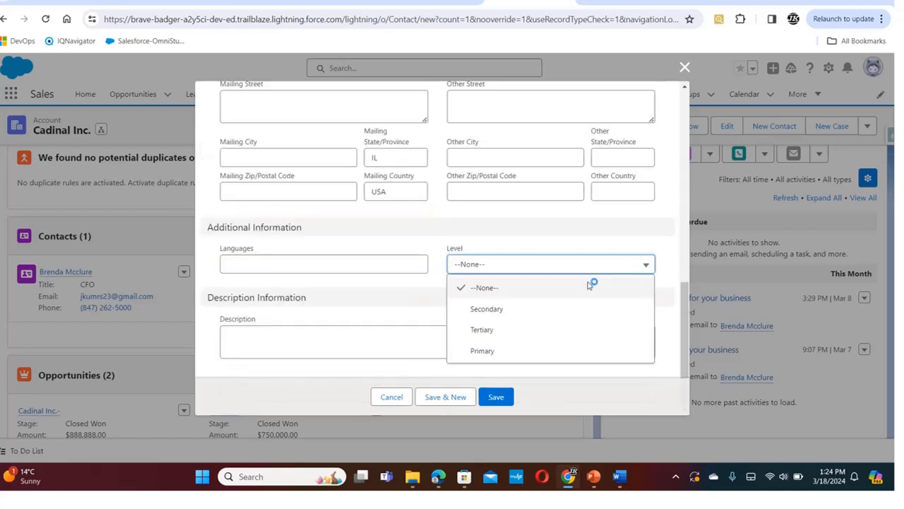
pyautogui.click(542, 353)
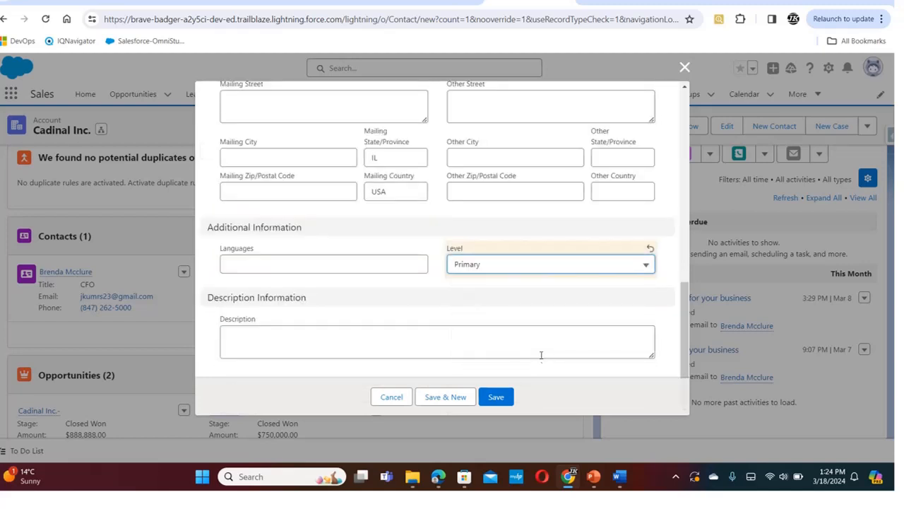
pyautogui.click(506, 397)
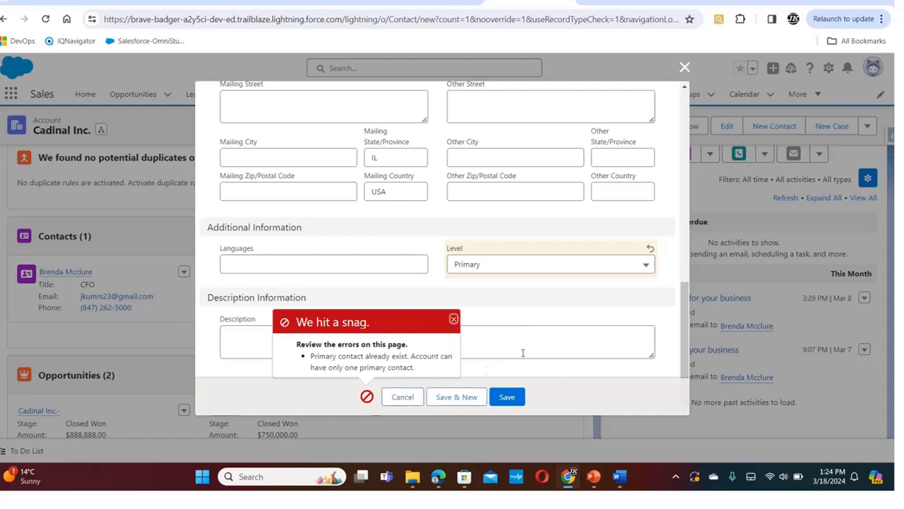
# Dismiss the error message, change the new contact's Level to Secondary and save the contact
pyautogui.click(454, 320)
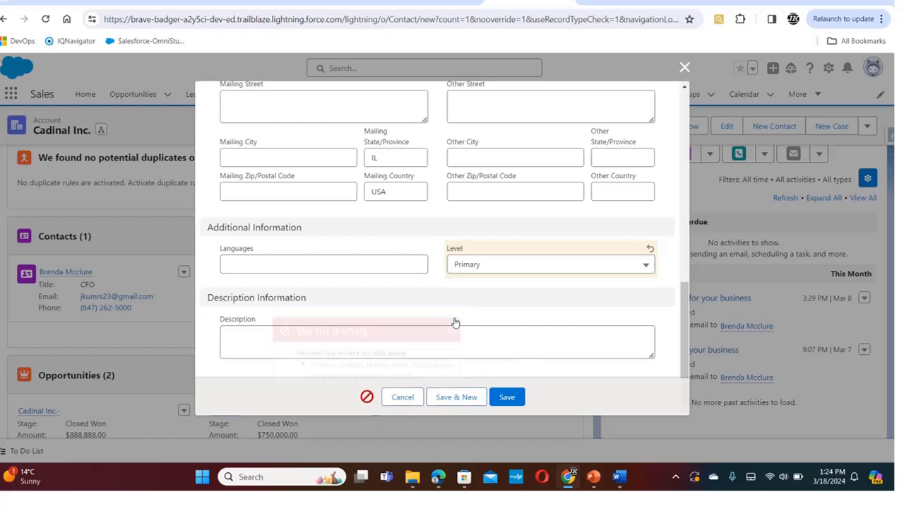
pyautogui.click(649, 265)
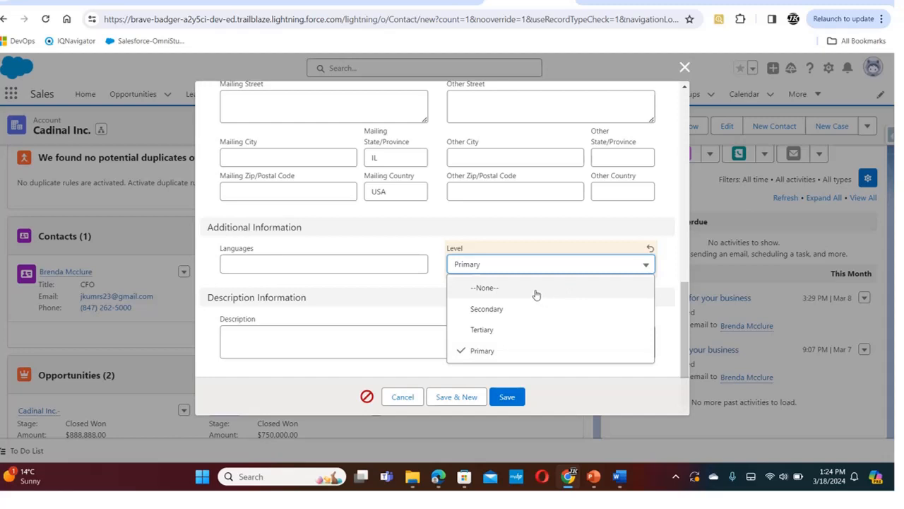
pyautogui.click(520, 315)
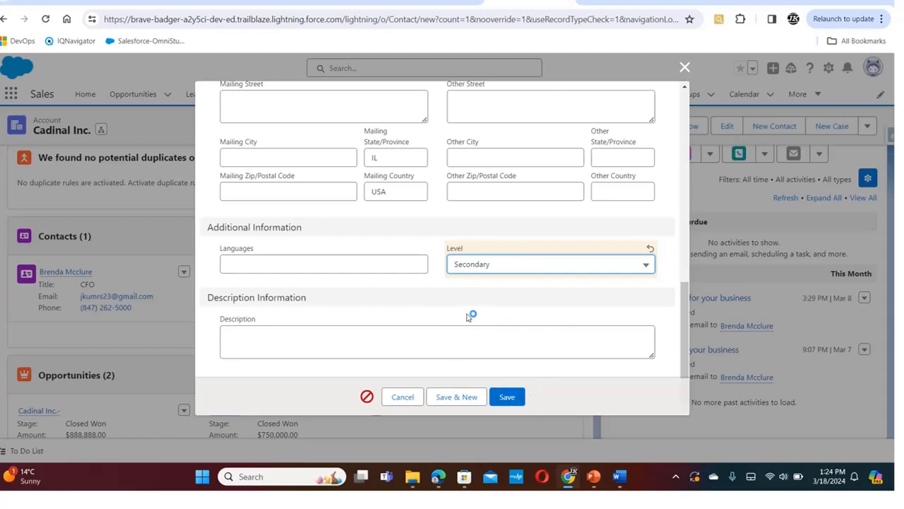
pyautogui.click(503, 400)
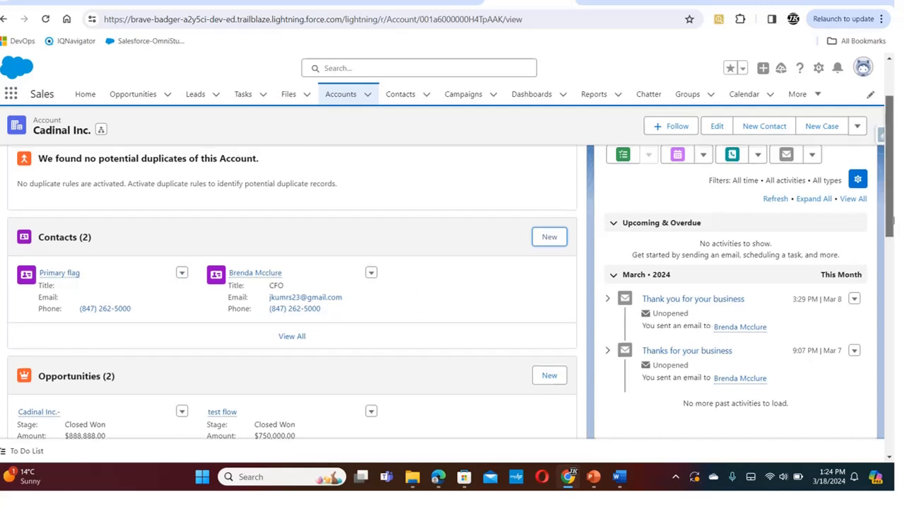
# Go to the recently viewed accounts, open Emerson Transport and open its related contact
pyautogui.moveTo(894, 221); pyautogui.dragTo(892, 190)
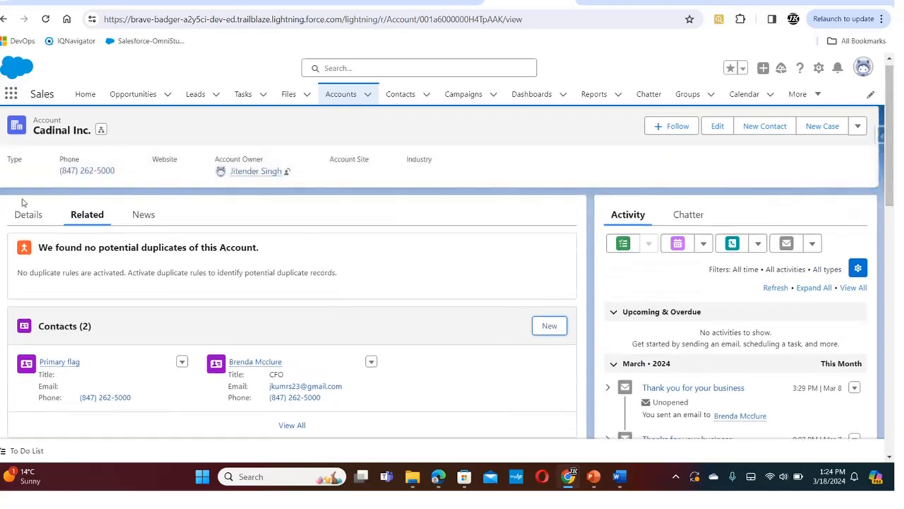
pyautogui.click(337, 97)
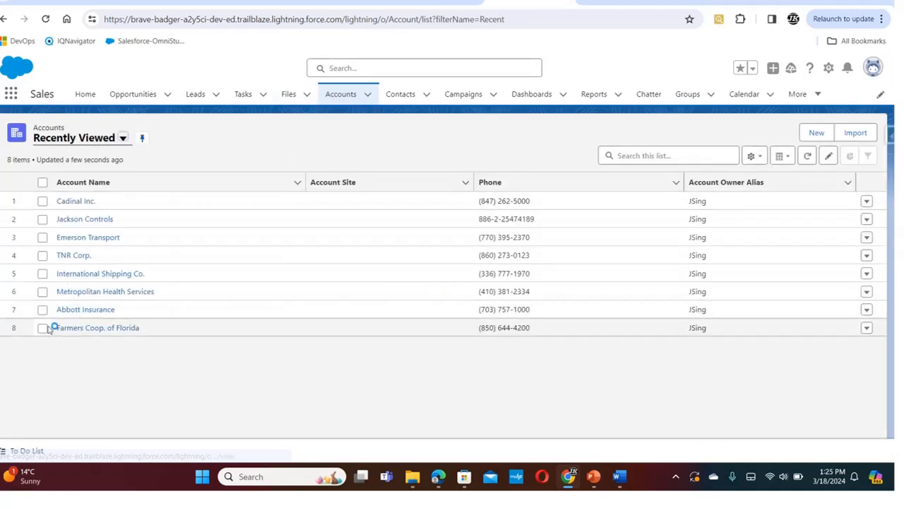
pyautogui.click(75, 238)
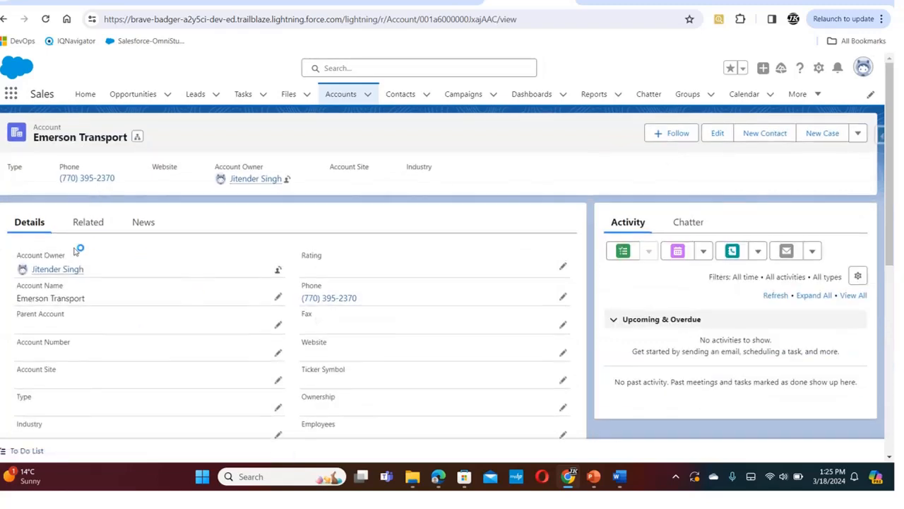
pyautogui.click(83, 226)
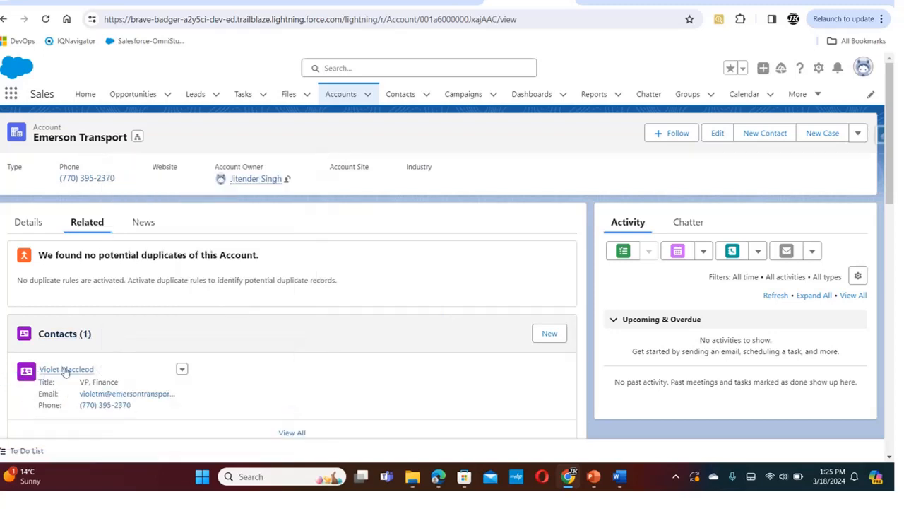
pyautogui.click(65, 370)
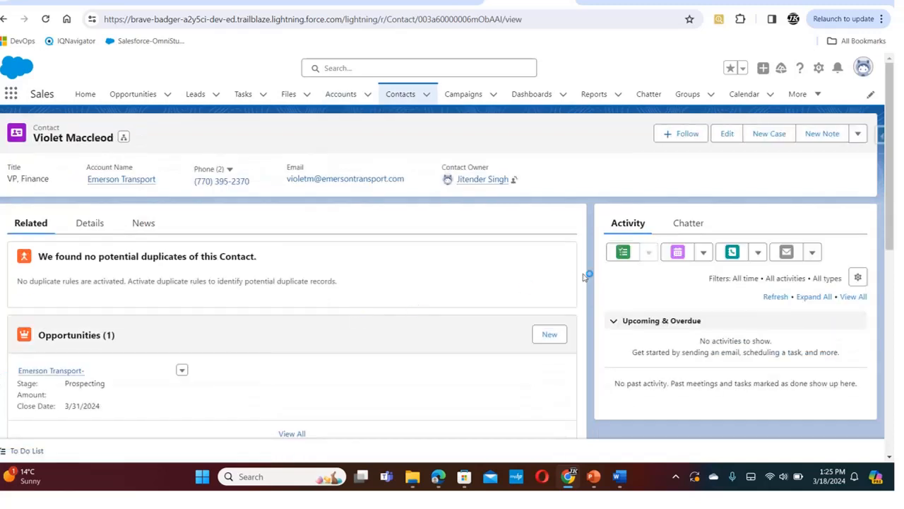
# Set the Level field in the Emerson Transport contact's details to Primary and save the record
pyautogui.moveTo(891, 190); pyautogui.dragTo(890, 151)
pyautogui.click(93, 228)
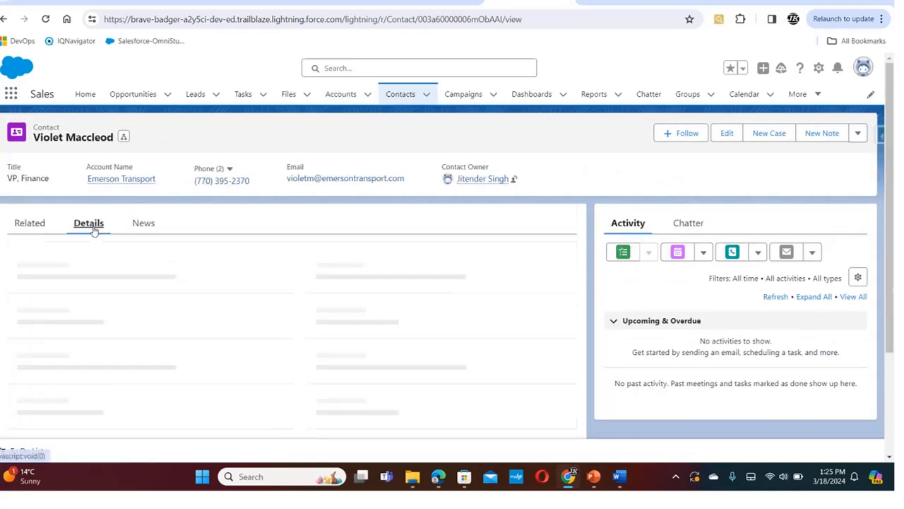
pyautogui.moveTo(890, 217); pyautogui.dragTo(831, 390)
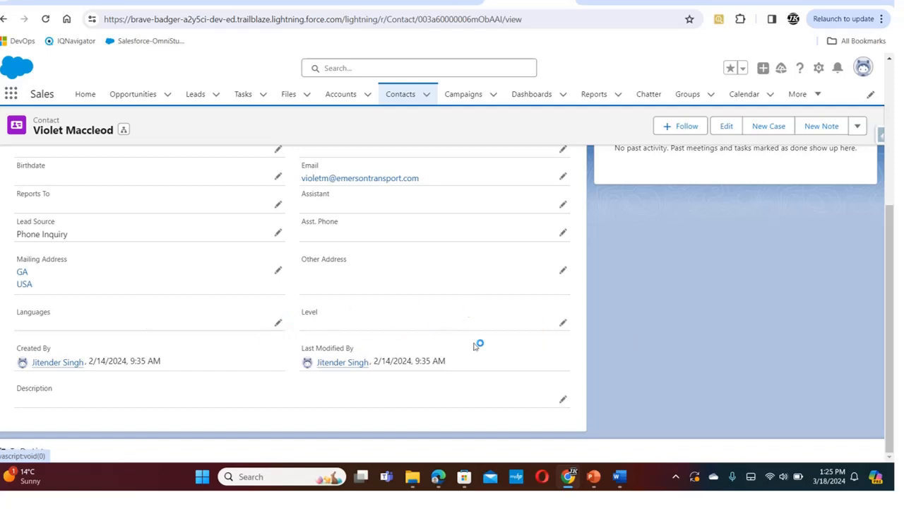
pyautogui.click(563, 323)
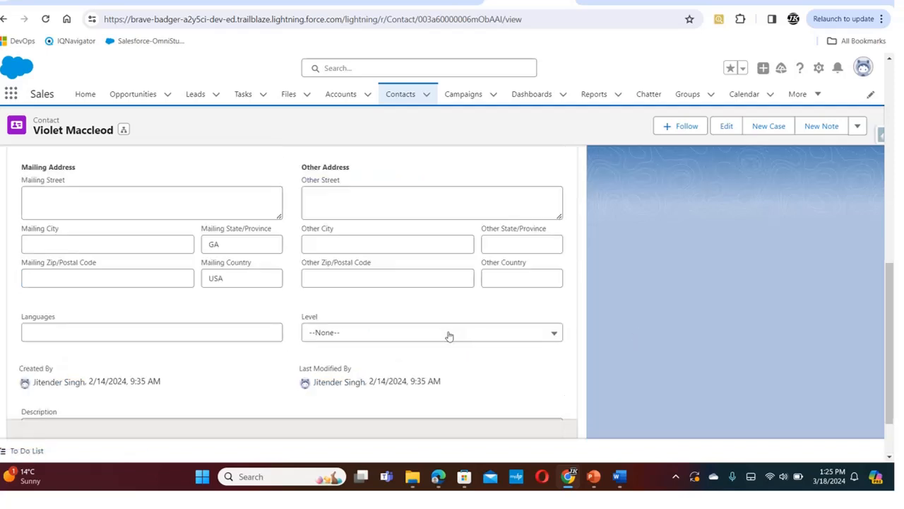
pyautogui.click(426, 333)
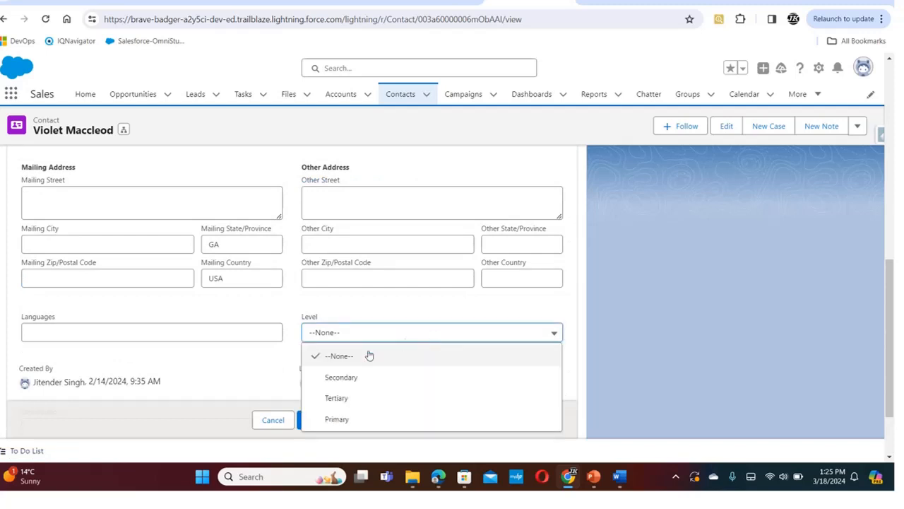
pyautogui.click(347, 421)
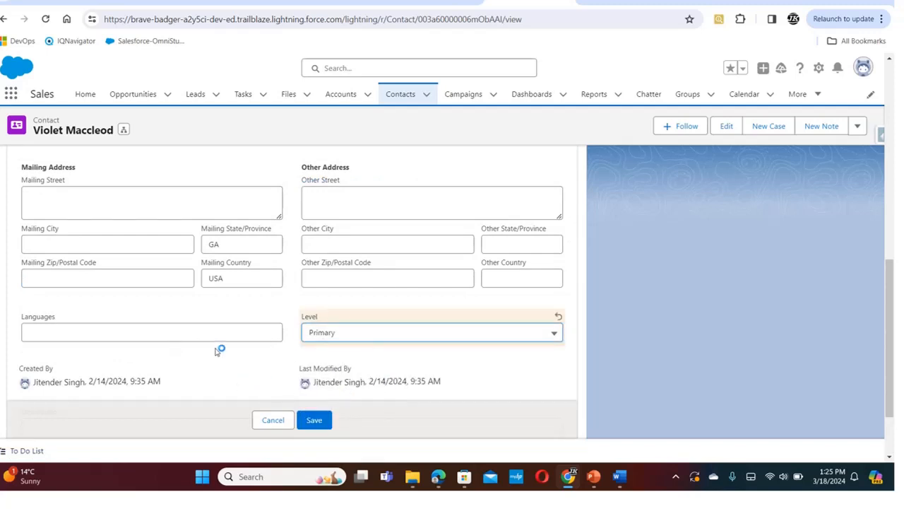
pyautogui.click(319, 422)
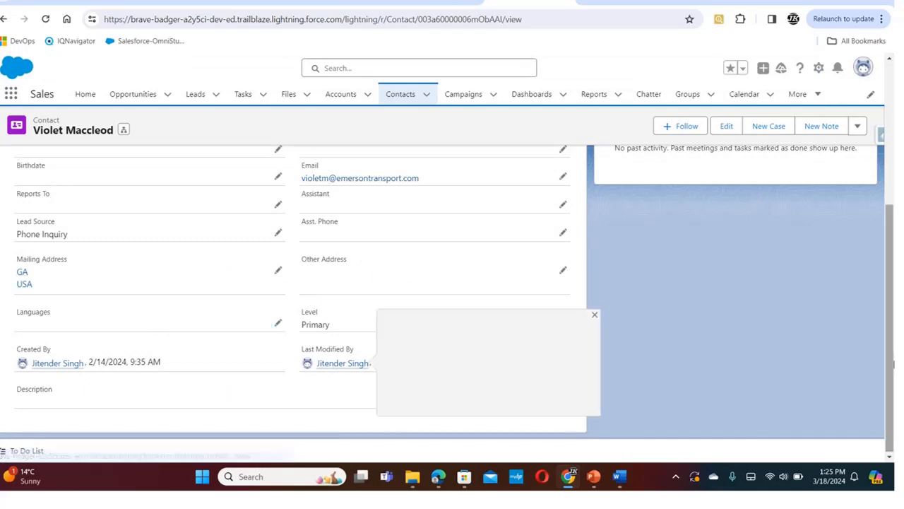
# Go back to the Cadinal Inc. account and open its related contact with the CFO title
pyautogui.moveTo(890, 343); pyautogui.dragTo(893, 209)
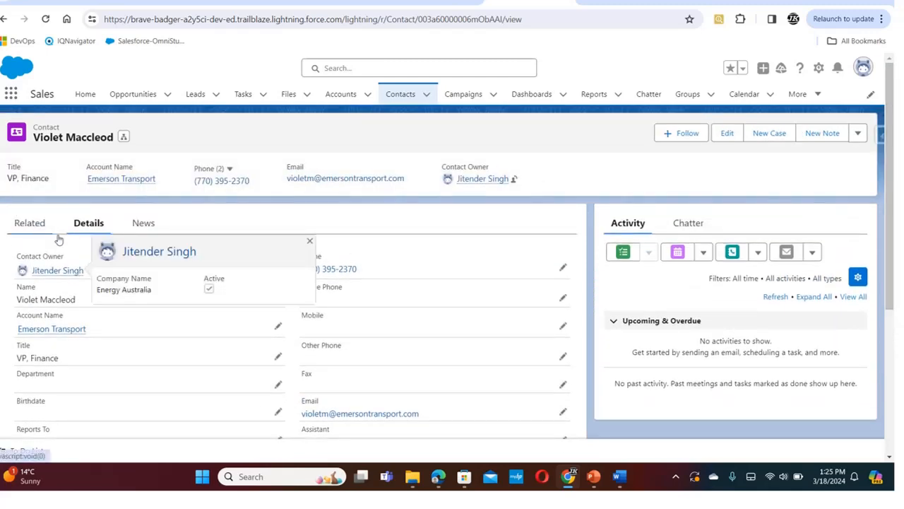
pyautogui.click(336, 97)
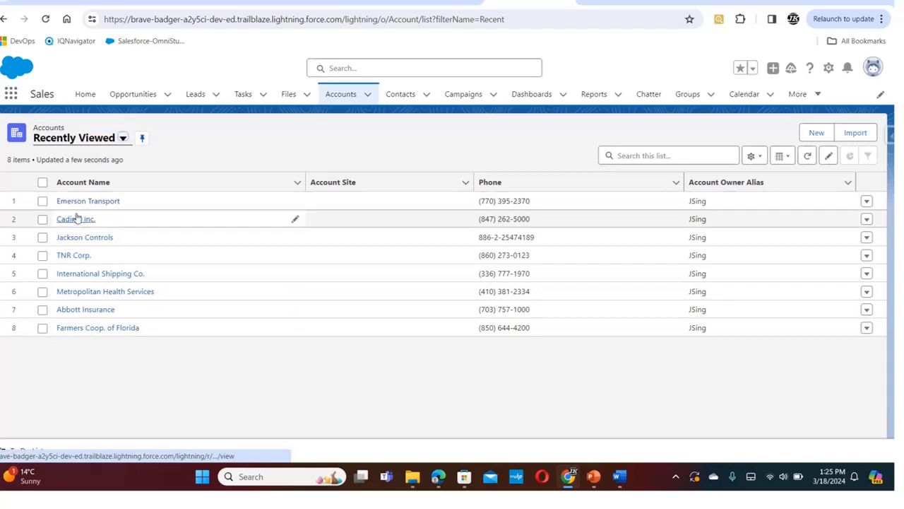
pyautogui.click(75, 219)
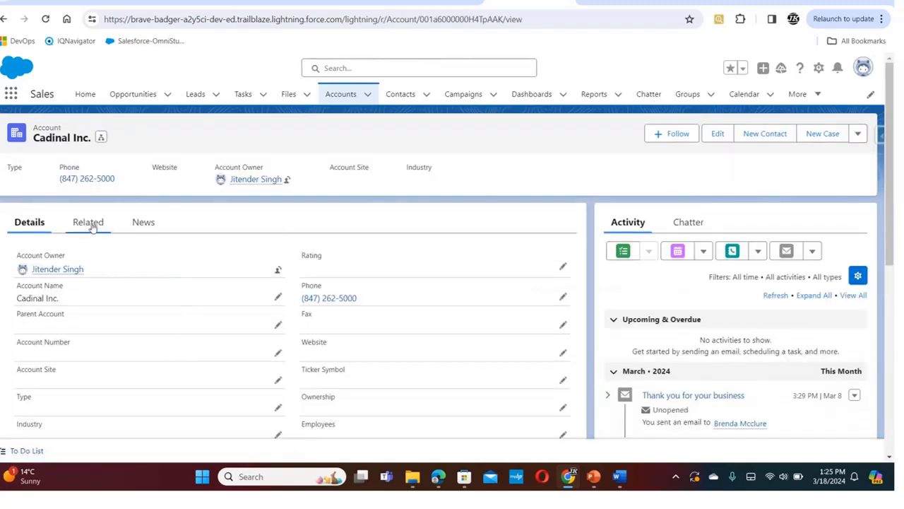
pyautogui.click(89, 223)
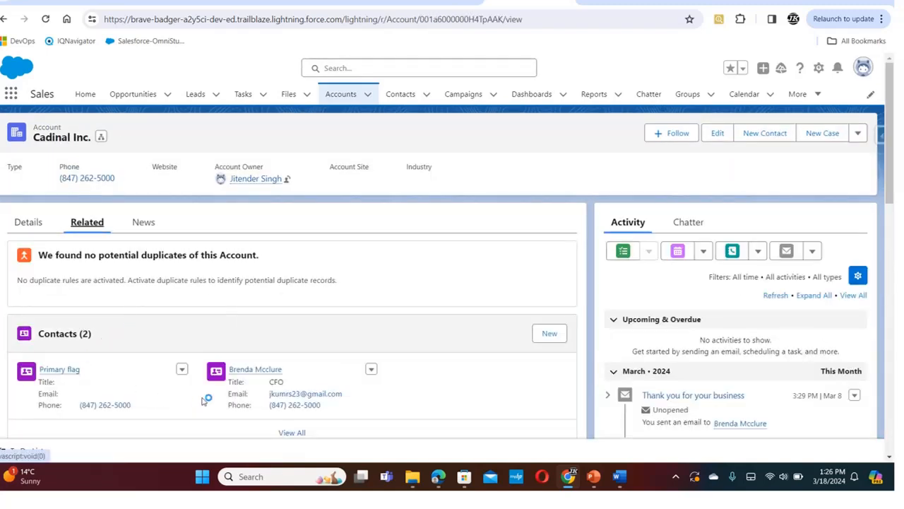
pyautogui.click(253, 369)
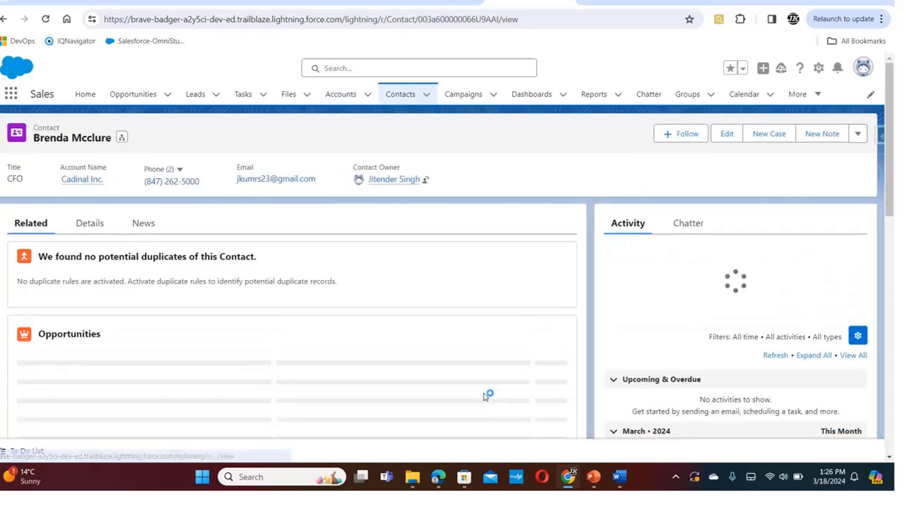
pyautogui.moveTo(891, 192); pyautogui.dragTo(871, 218)
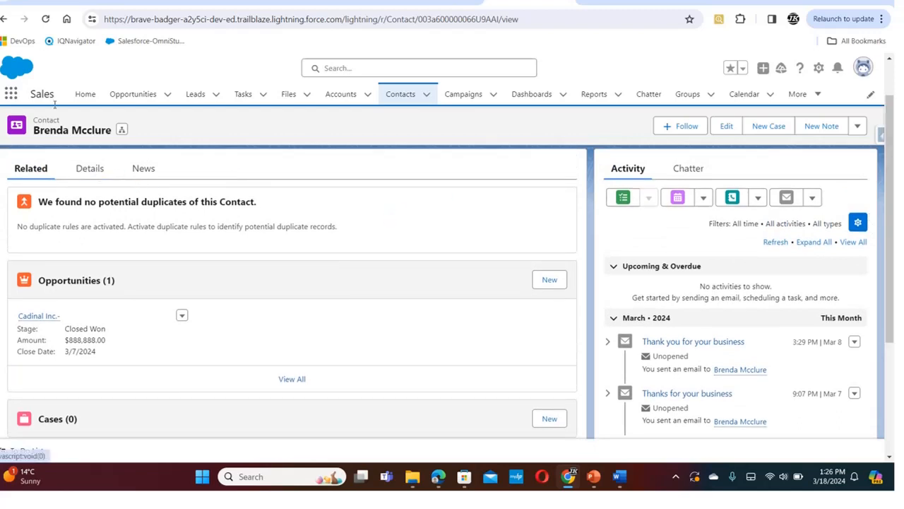
# Return to the Cadinal Inc. account and open the details of its related Primary flag test contact
pyautogui.click(4, 15)
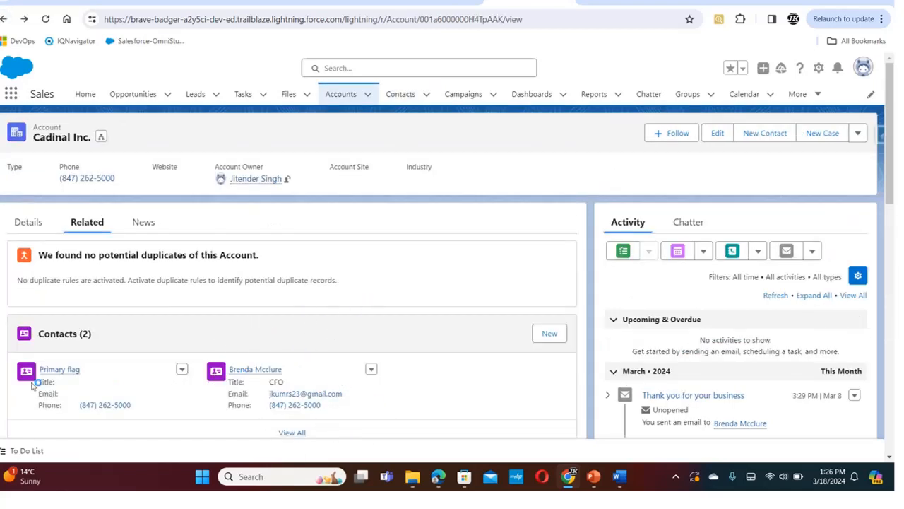
pyautogui.click(62, 373)
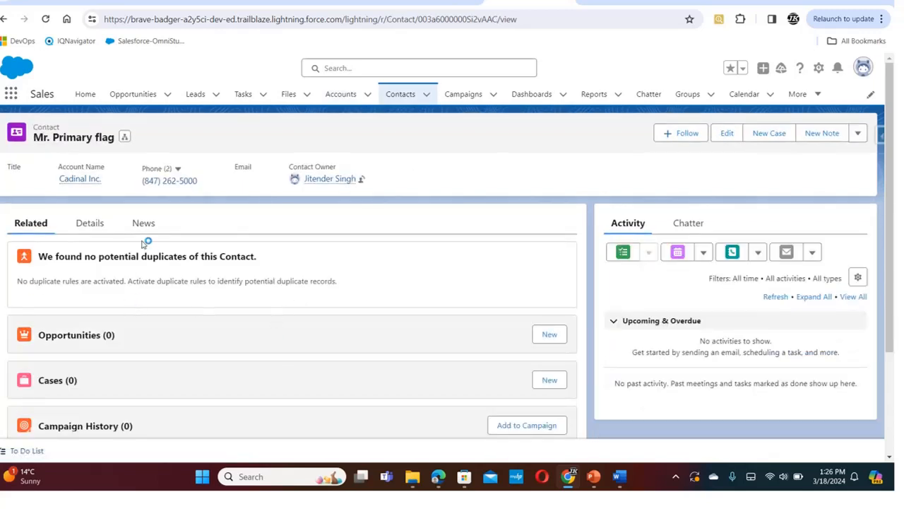
pyautogui.click(92, 224)
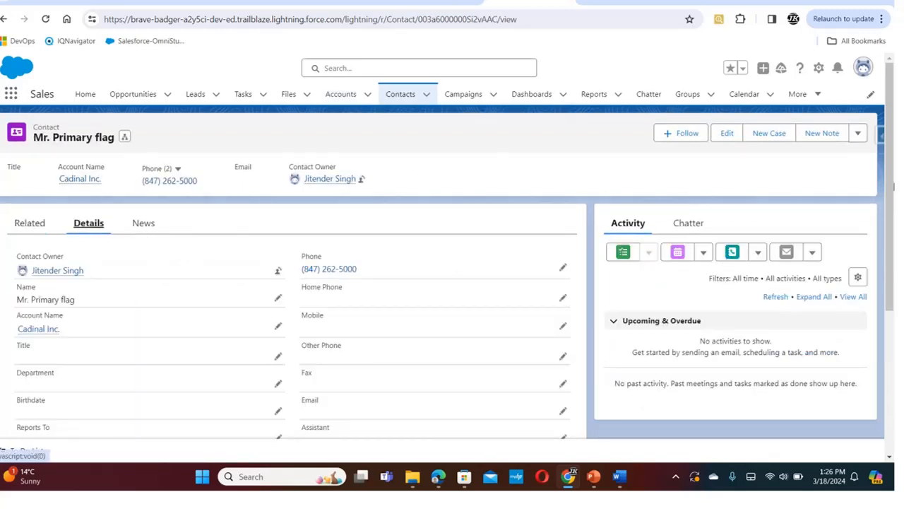
# Set the Primary flag test contact's Level to Primary and try to save the record to test the flow
pyautogui.scroll(-3, 892, 172)
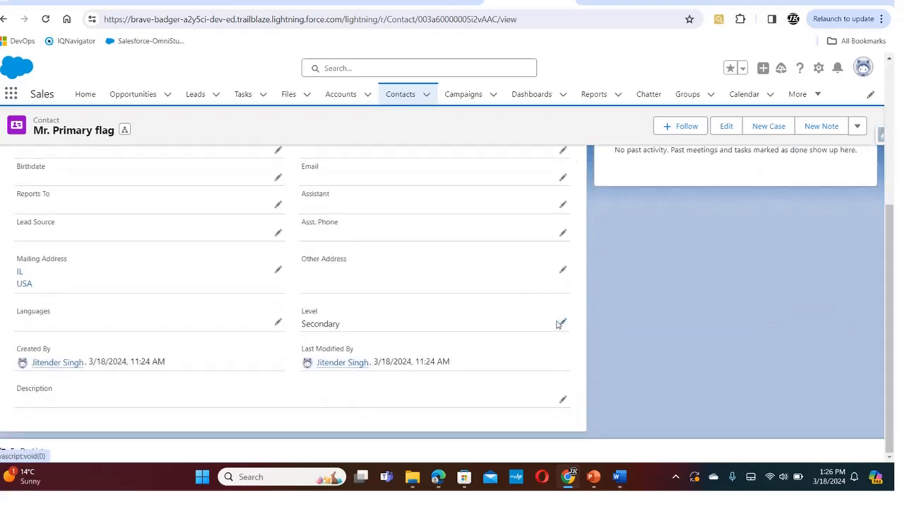
pyautogui.click(563, 322)
pyautogui.click(544, 337)
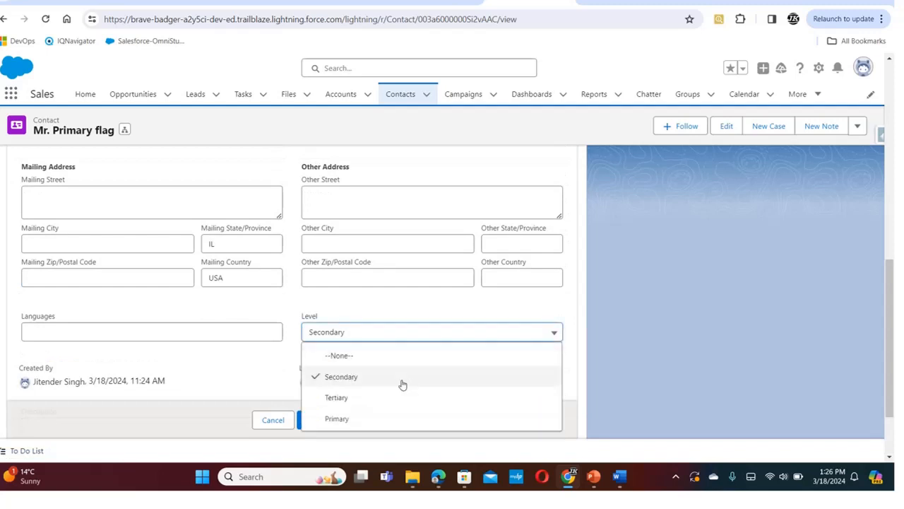
pyautogui.click(384, 422)
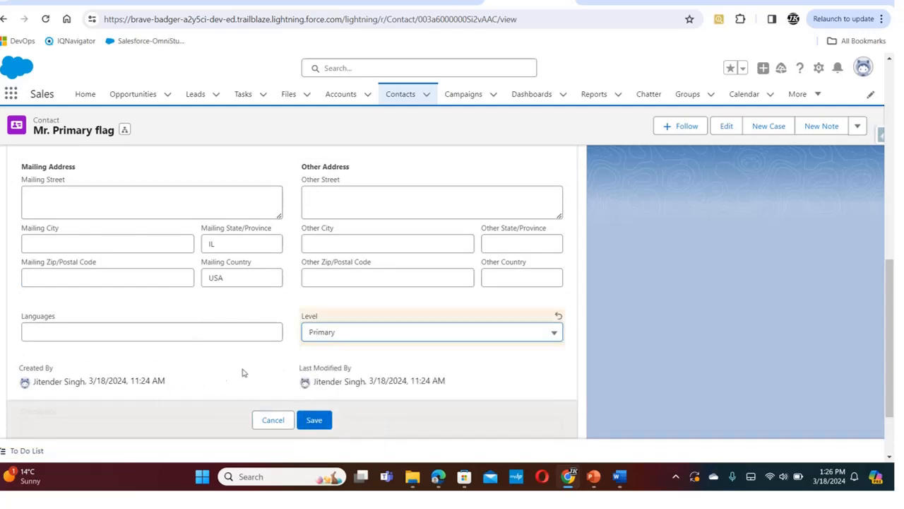
pyautogui.click(314, 421)
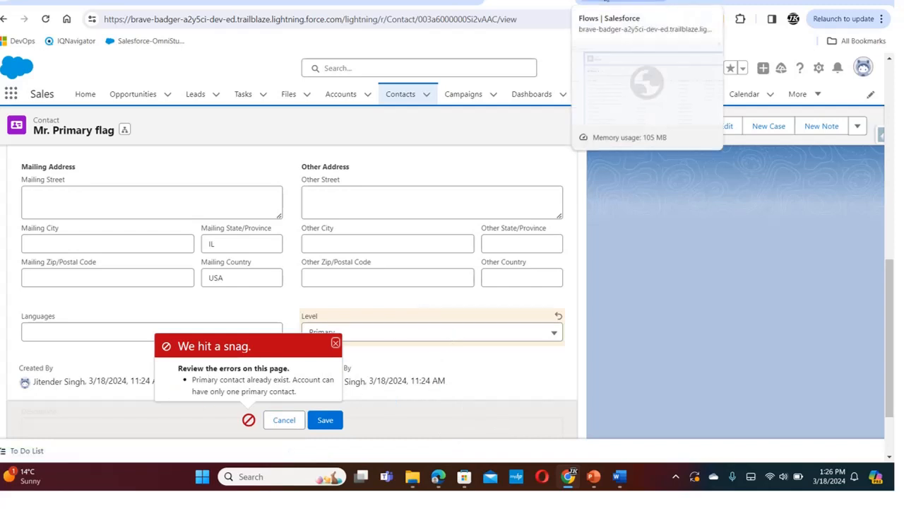
# Look at the Flows list in Setup and the Contact- Primary flag check on the contact record flow in Flow Builder
pyautogui.click(608, 7)
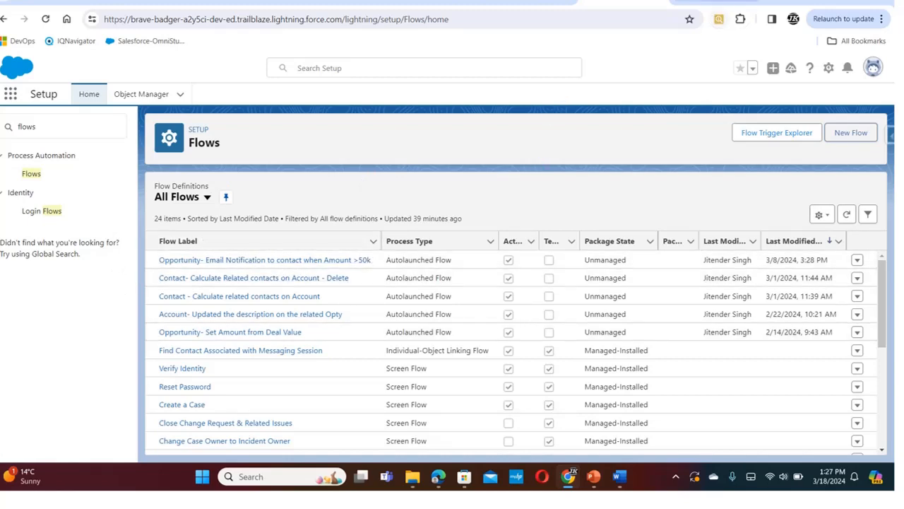
pyautogui.click(515, 2)
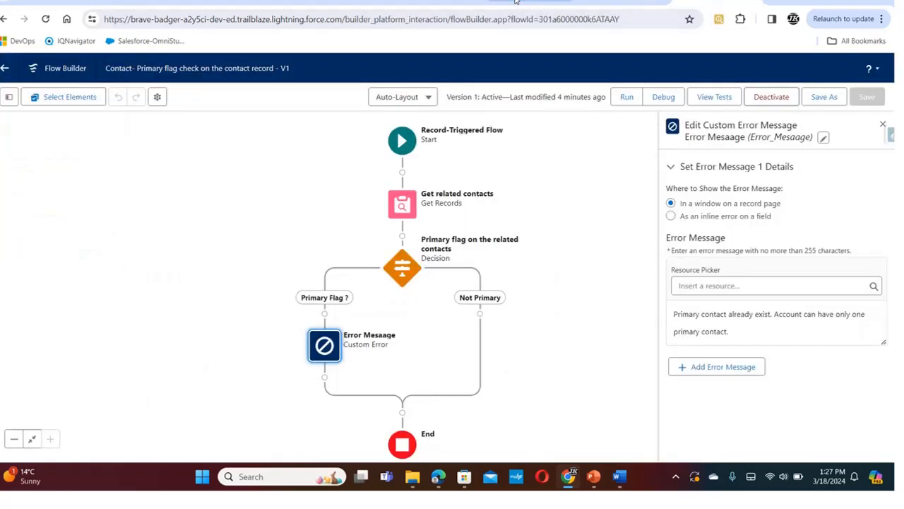
# Return to the contact being edited, dismiss its error message and switch to the PowerPoint presentation
pyautogui.click(537, 2)
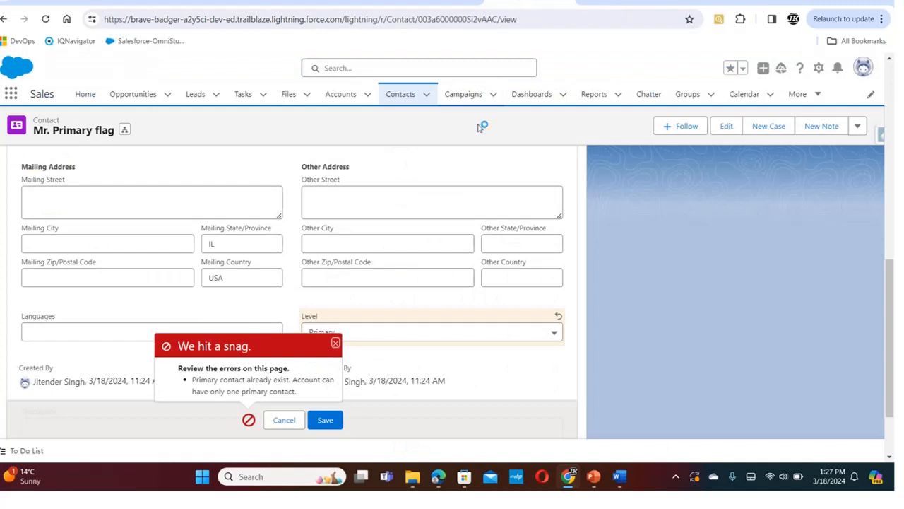
pyautogui.click(336, 344)
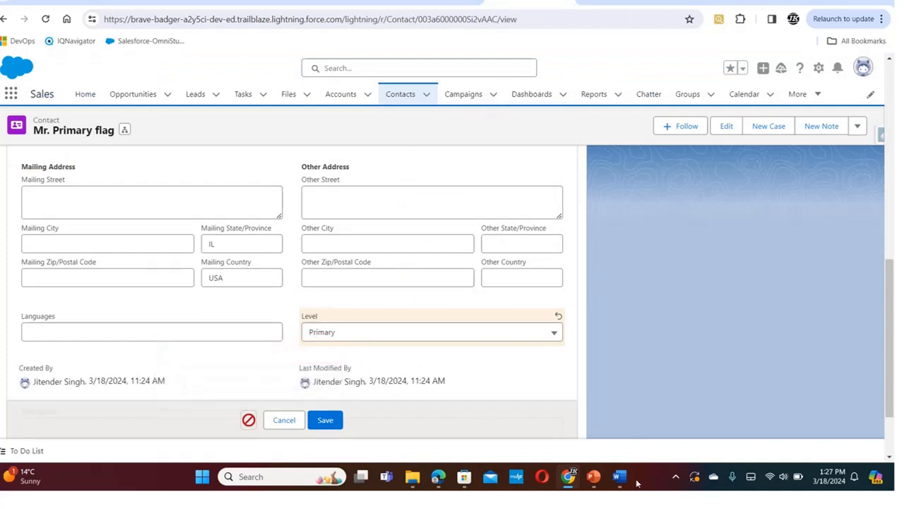
pyautogui.click(593, 476)
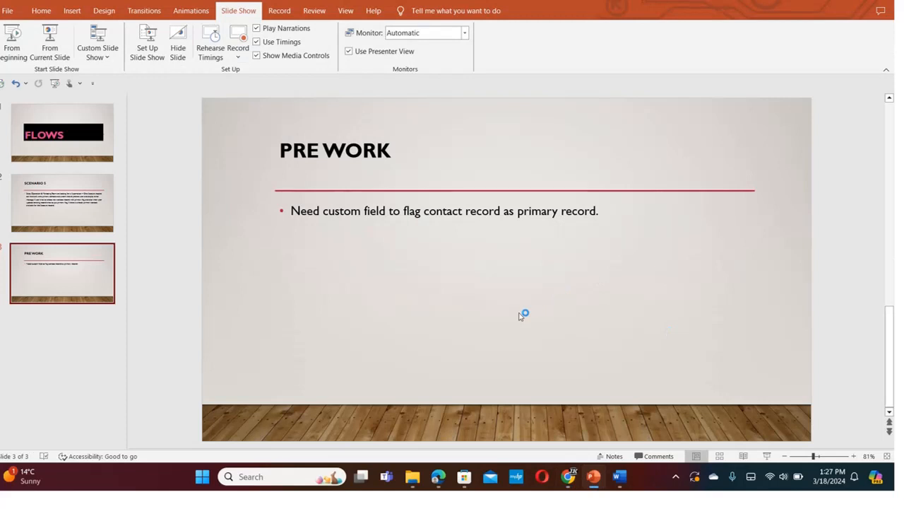